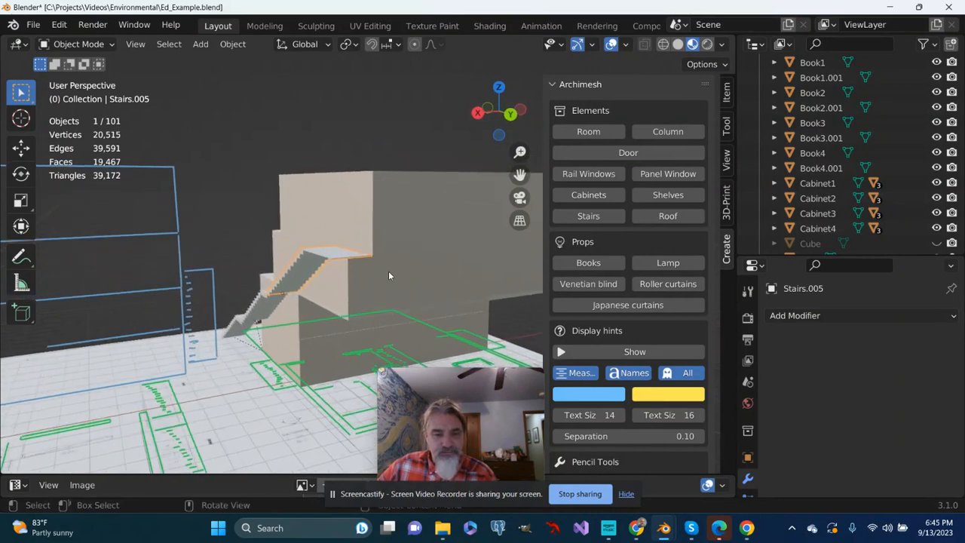
Extrude the two front edge faces of the Stairs.005 landing outward by 2 m
{"action": "scroll", "coordinate": [386, 271], "scroll_direction": "up", "scroll_amount": 3}
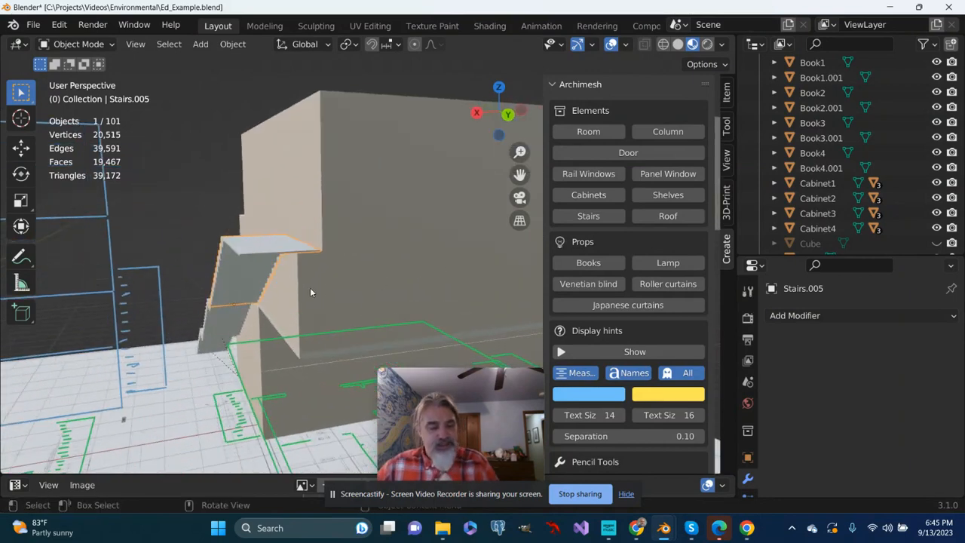
{"action": "key", "text": "Tab"}
{"action": "scroll", "coordinate": [292, 281], "scroll_direction": "up", "scroll_amount": 4}
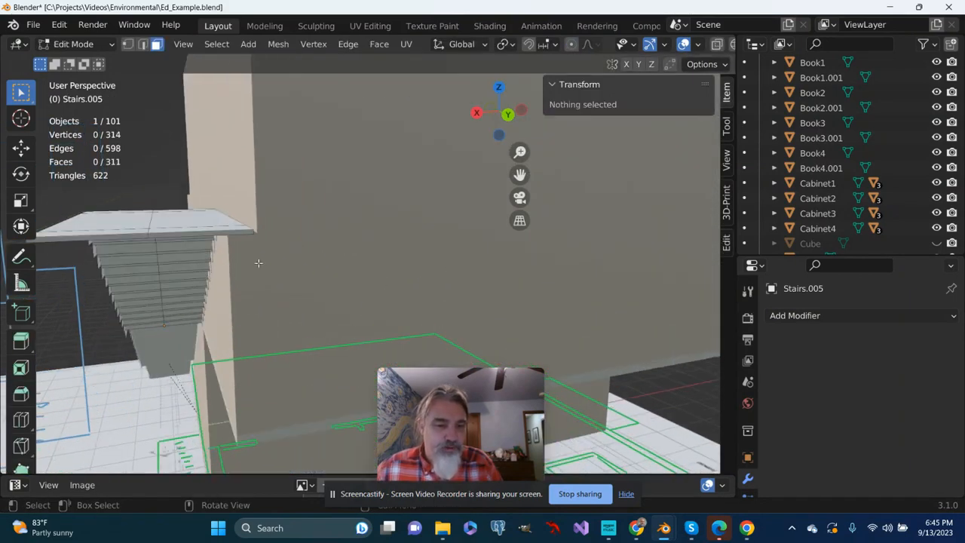
{"action": "left_click", "coordinate": [130, 236]}
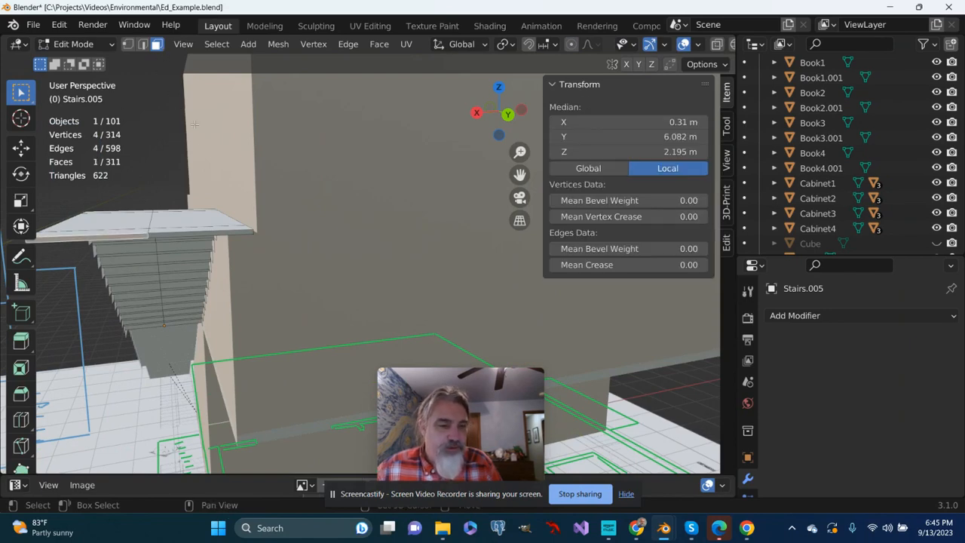
{"action": "left_click", "coordinate": [180, 233], "text": "shift"}
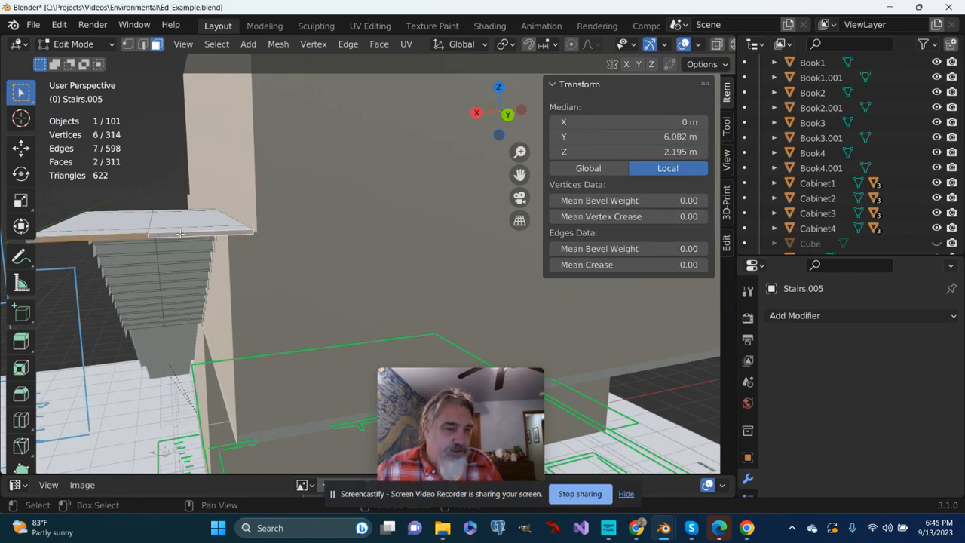
{"action": "mouse_move", "coordinate": [181, 234]}
{"action": "middle_mouse_down"}
{"action": "mouse_move", "coordinate": [217, 244]}
{"action": "mouse_move", "coordinate": [194, 249]}
{"action": "middle_mouse_up"}
{"action": "scroll", "coordinate": [214, 244], "scroll_direction": "down", "scroll_amount": 4}
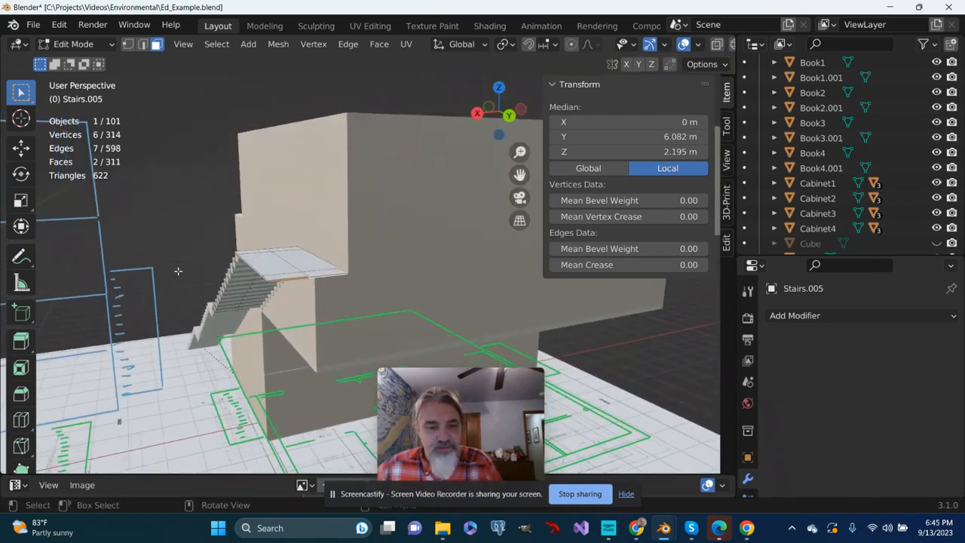
{"action": "type", "text": "e"}
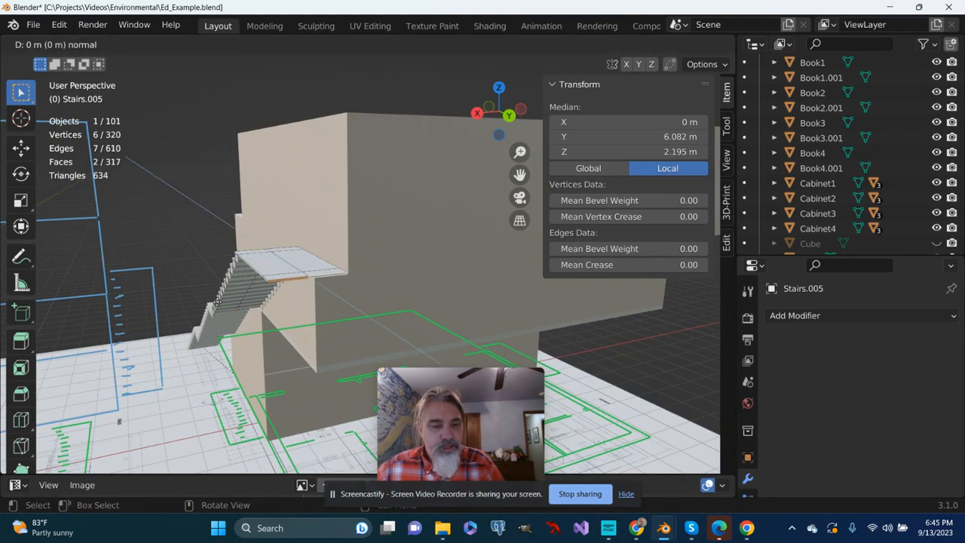
{"action": "type", "text": "2"}
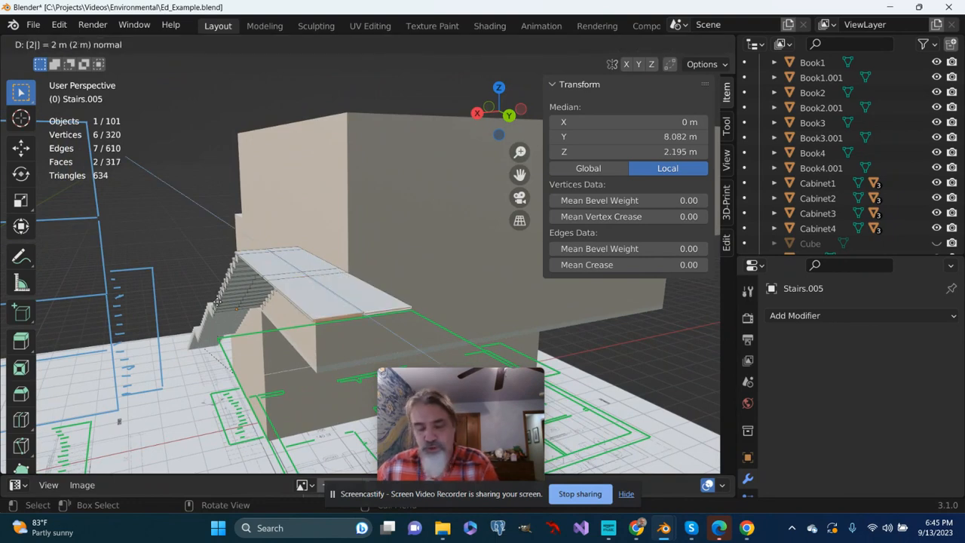
{"action": "key", "text": "Return"}
{"action": "middle_click_drag", "start_coordinate": [254, 300], "coordinate": [164, 288]}
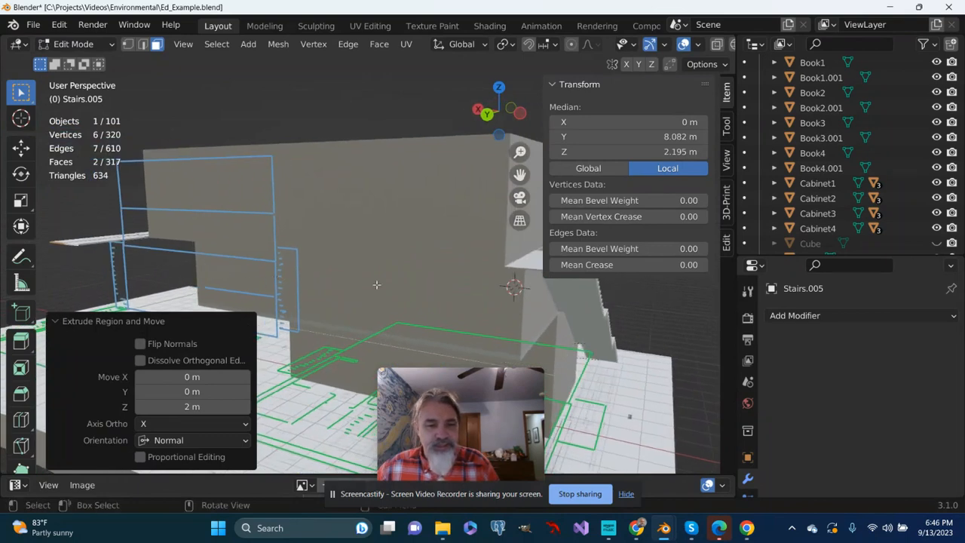
{"action": "middle_click_drag", "start_coordinate": [408, 301], "coordinate": [375, 311]}
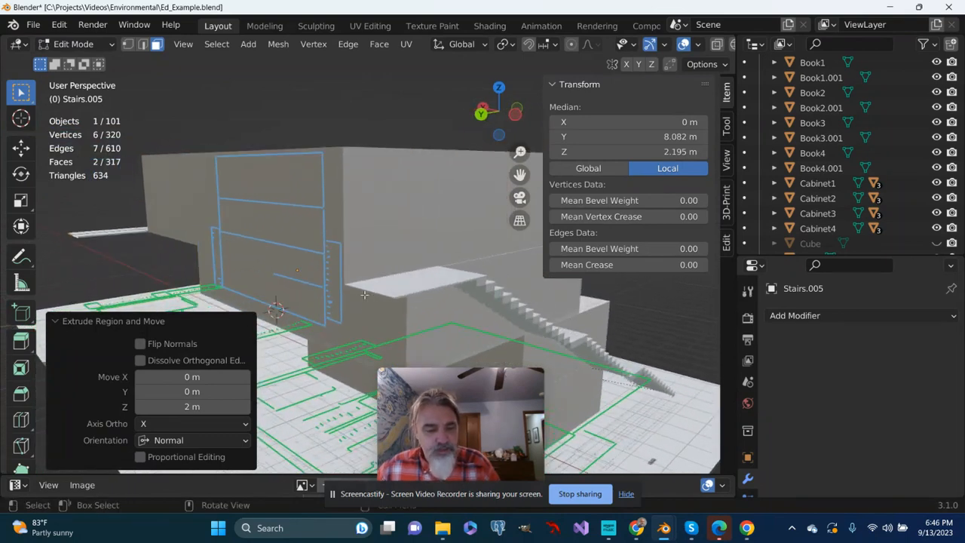
{"action": "key", "text": "Tab"}
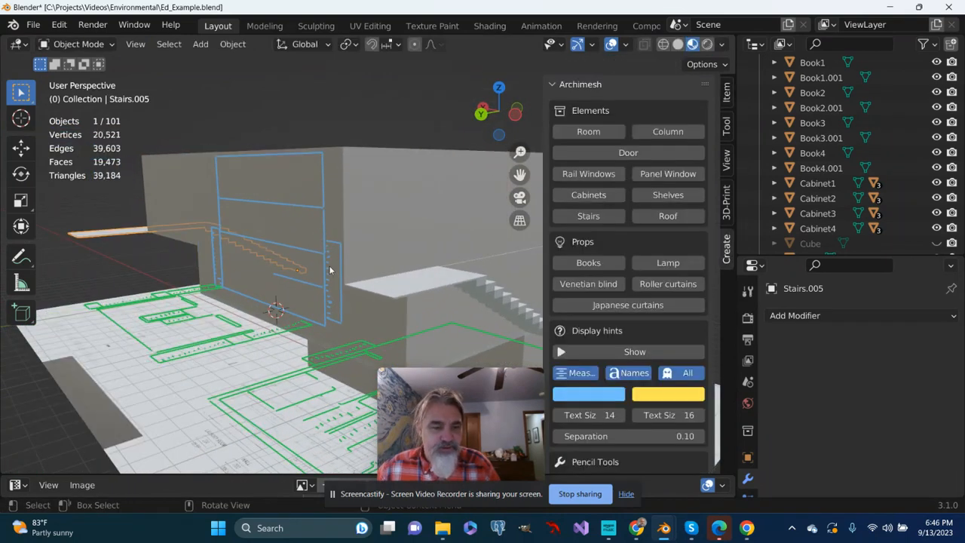
Extrude the two front edge faces of the Stairs.006 landing, on the building's opposite side, by 2 m
{"action": "left_click", "coordinate": [379, 292]}
{"action": "middle_click_drag", "start_coordinate": [380, 295], "coordinate": [404, 291]}
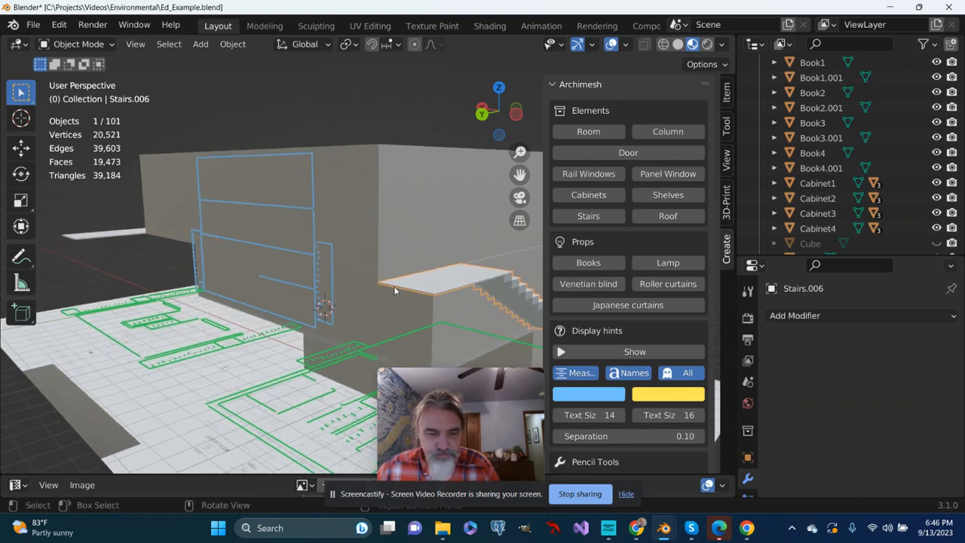
{"action": "key", "text": "Tab"}
{"action": "scroll", "coordinate": [393, 289], "scroll_direction": "up", "scroll_amount": 3}
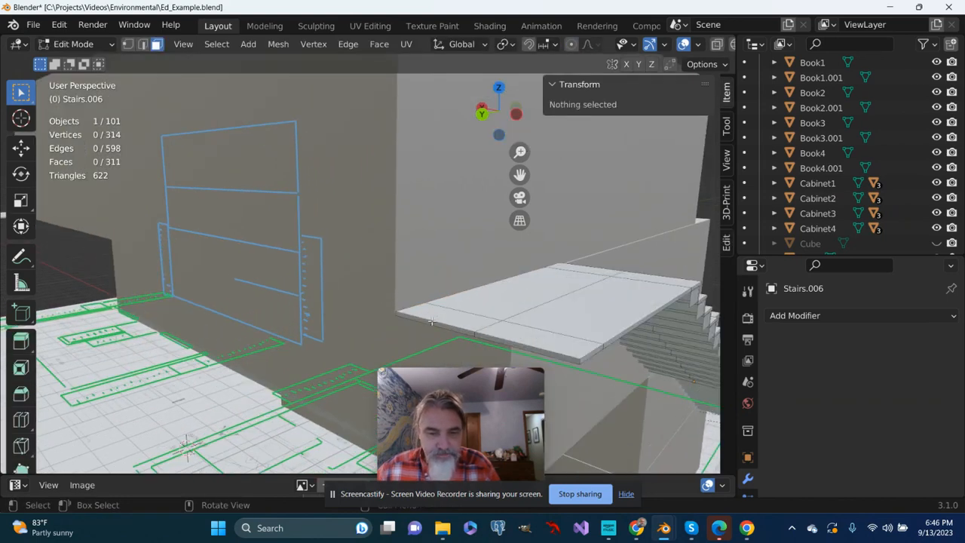
{"action": "left_click", "coordinate": [430, 324]}
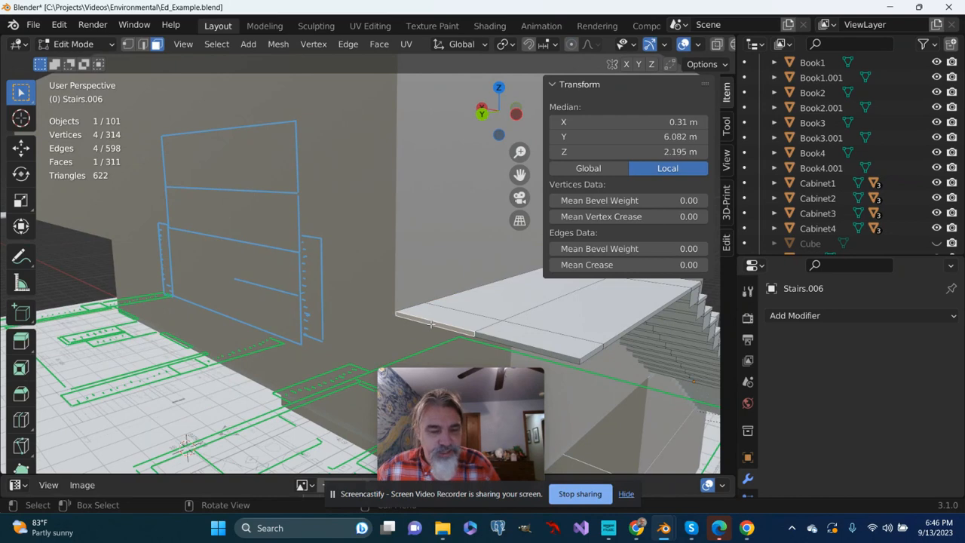
{"action": "left_click", "coordinate": [495, 340], "text": "shift"}
{"action": "scroll", "coordinate": [476, 346], "scroll_direction": "down", "scroll_amount": 2}
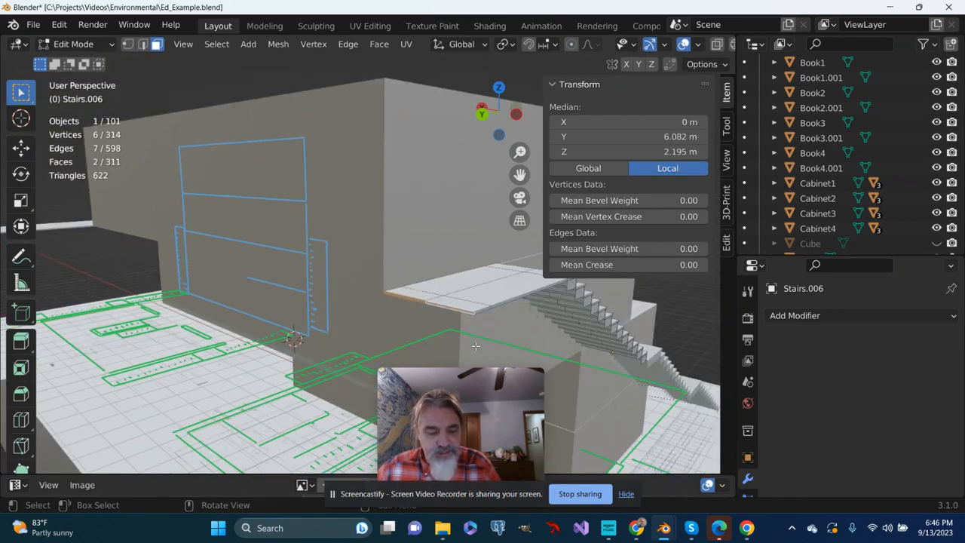
{"action": "type", "text": "e"}
{"action": "type", "text": "2"}
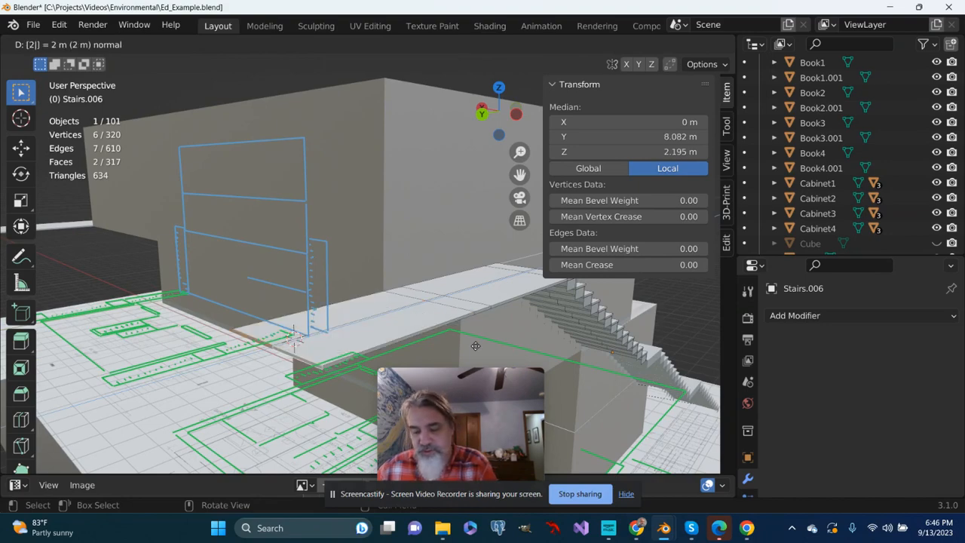
{"action": "key", "text": "Return"}
{"action": "middle_click_drag", "start_coordinate": [259, 284], "coordinate": [340, 275]}
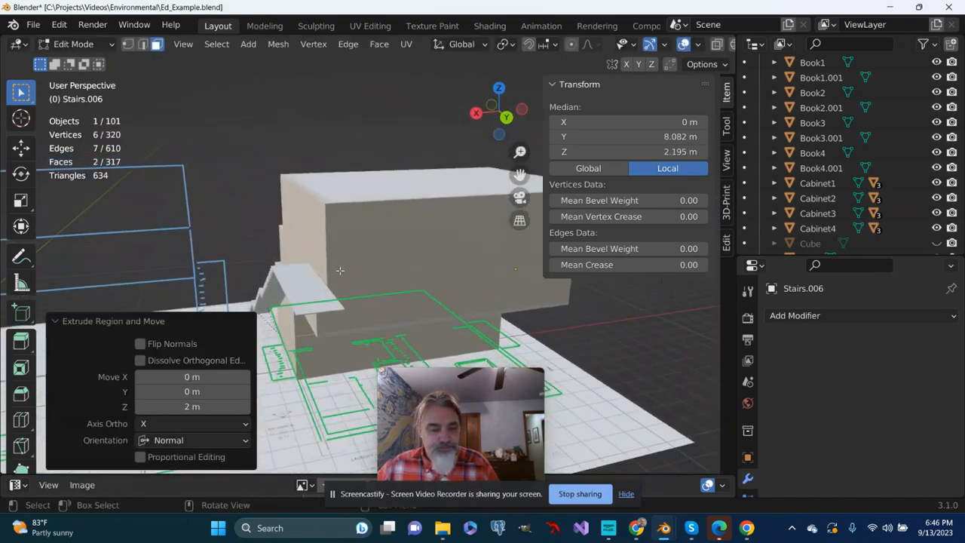
{"action": "key", "text": "Tab"}
Join the two staircases, Stairs.006 and Stairs.005, into a single object with Stairs.005 as the active one
{"action": "scroll", "coordinate": [292, 281], "scroll_direction": "down", "scroll_amount": 3}
{"action": "middle_click_drag", "start_coordinate": [228, 292], "coordinate": [188, 295]}
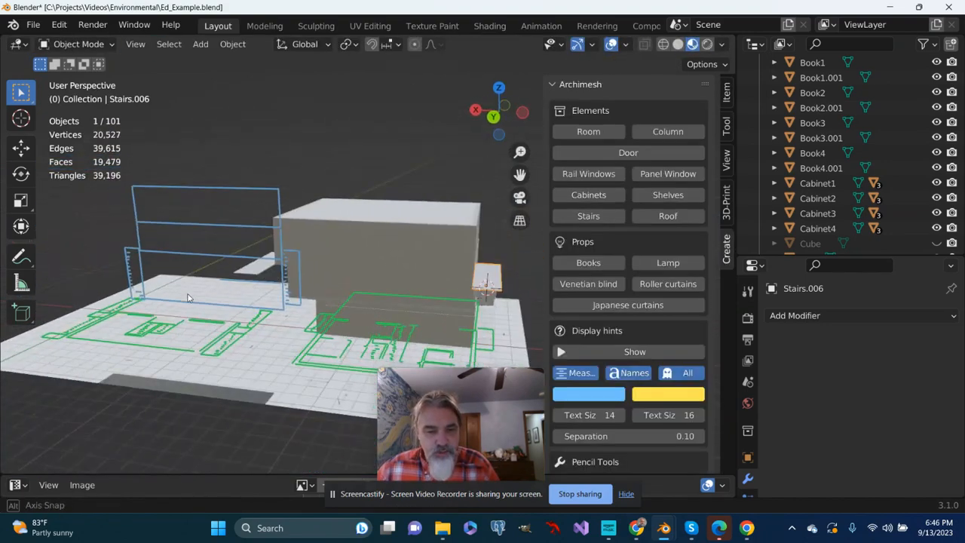
{"action": "middle_click_drag", "start_coordinate": [326, 285], "coordinate": [375, 280]}
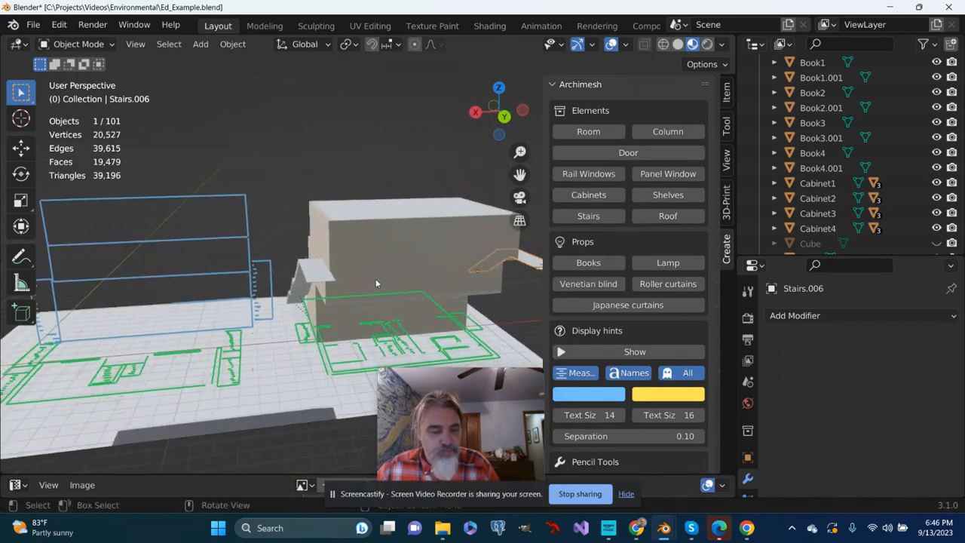
{"action": "left_click", "coordinate": [313, 276], "text": "shift"}
{"action": "middle_click_drag", "start_coordinate": [347, 276], "coordinate": [285, 284]}
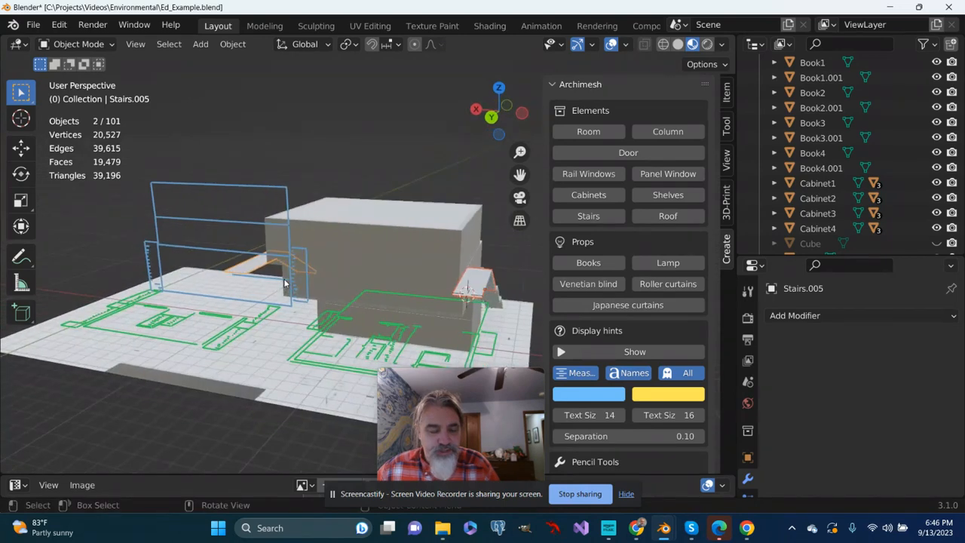
{"action": "key", "text": "ctrl+z"}
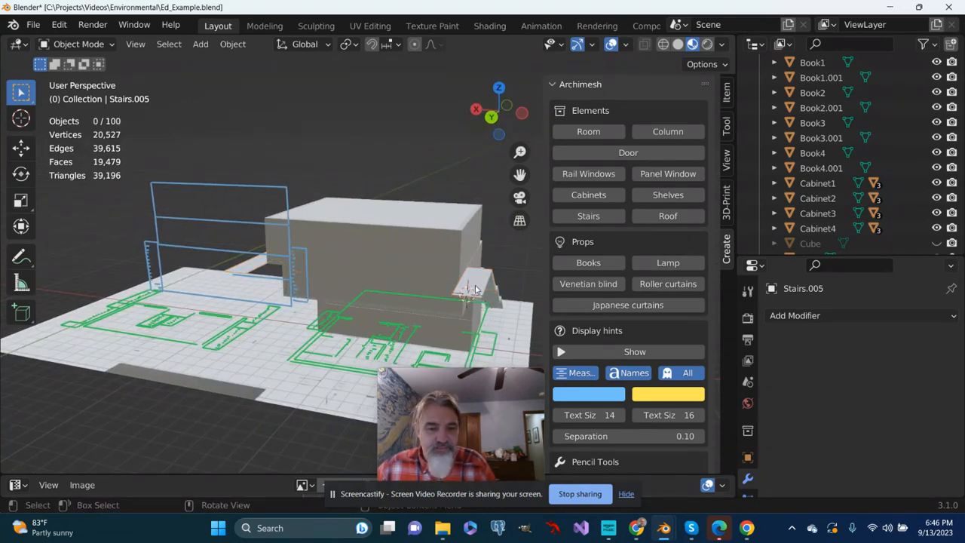
{"action": "middle_click_drag", "start_coordinate": [432, 289], "coordinate": [368, 302]}
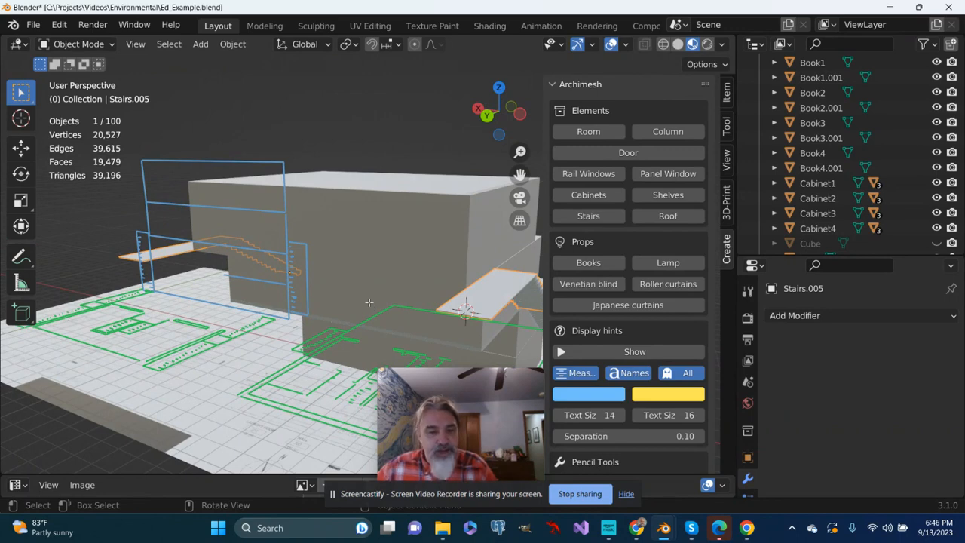
Fill a face between the facing upper inner edges of the two landing extensions, bridging them across the building's front
{"action": "key", "text": "Tab"}
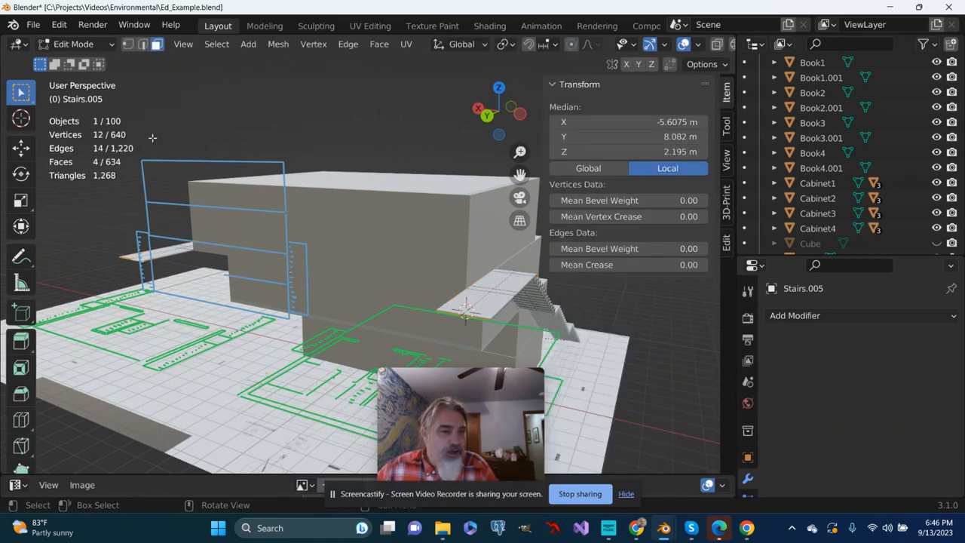
{"action": "left_click", "coordinate": [143, 44]}
{"action": "scroll", "coordinate": [253, 267], "scroll_direction": "up", "scroll_amount": 3}
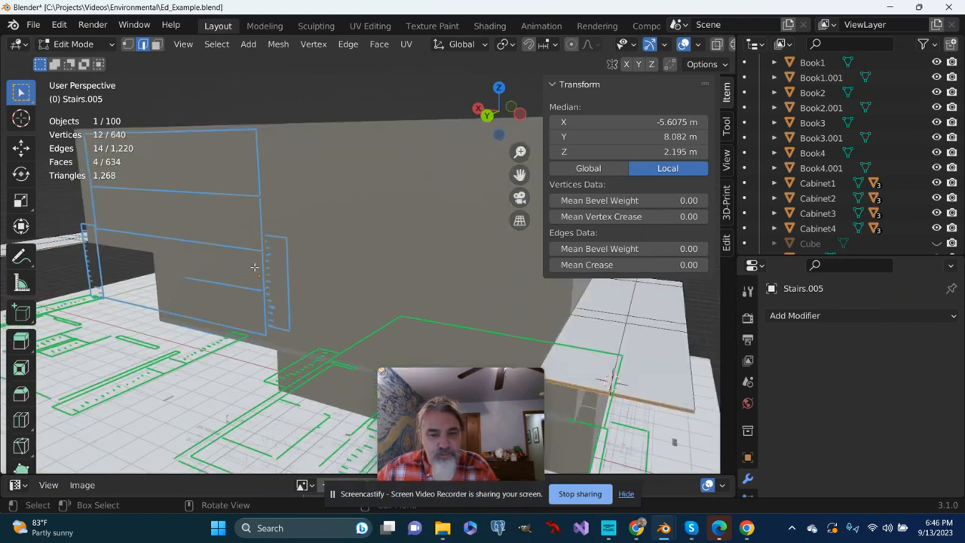
{"action": "scroll", "coordinate": [346, 296], "scroll_direction": "down", "scroll_amount": 2}
{"action": "middle_click_drag", "start_coordinate": [344, 296], "coordinate": [318, 290]}
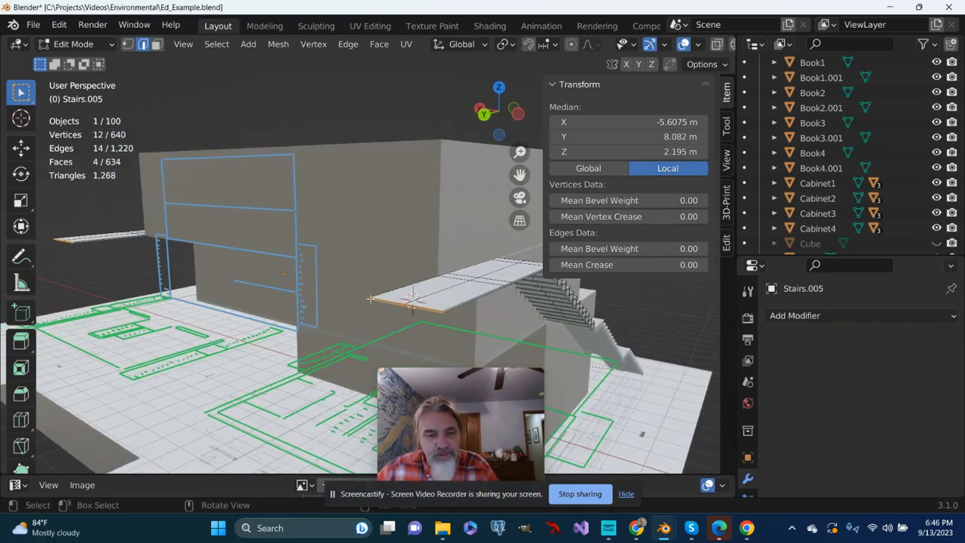
{"action": "left_click", "coordinate": [381, 293]}
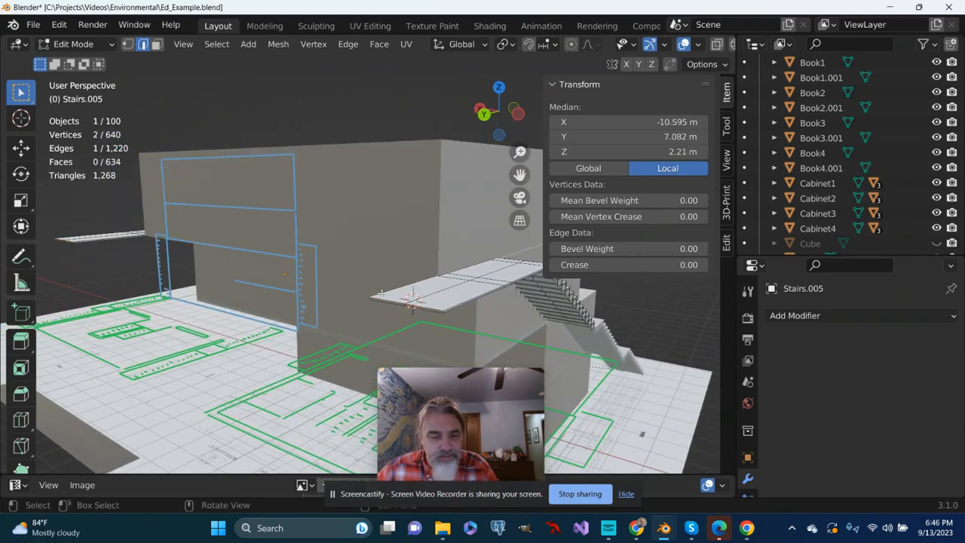
{"action": "middle_click_drag", "start_coordinate": [382, 294], "coordinate": [387, 321]}
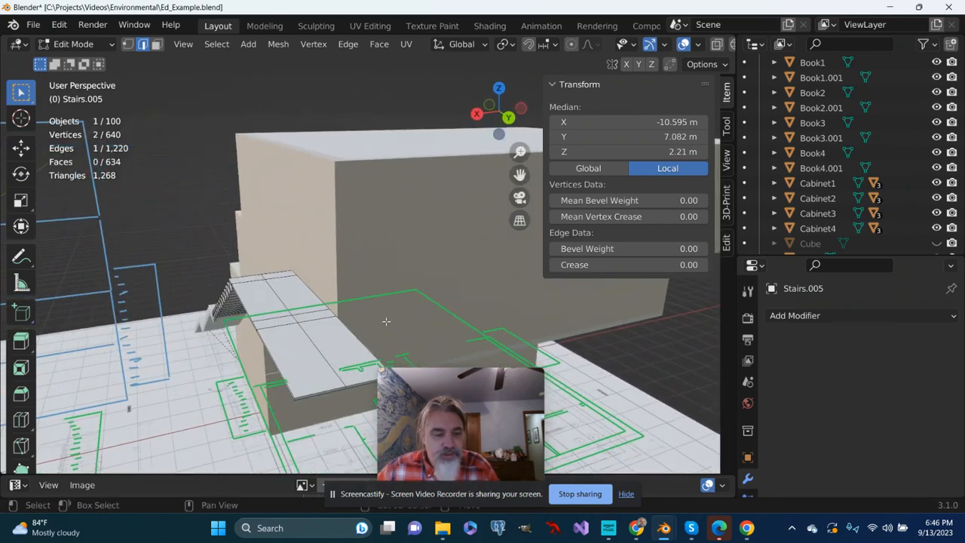
{"action": "left_click", "coordinate": [358, 337], "text": "shift"}
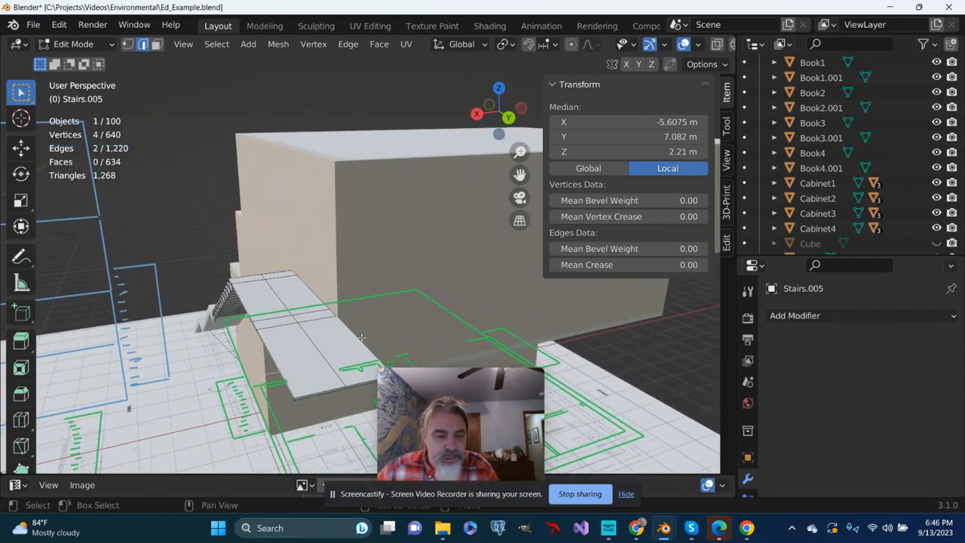
{"action": "middle_click_drag", "start_coordinate": [408, 336], "coordinate": [384, 299]}
{"action": "key", "text": "f"}
{"action": "scroll", "coordinate": [359, 336], "scroll_direction": "down", "scroll_amount": 4}
{"action": "scroll", "coordinate": [329, 321], "scroll_direction": "up", "scroll_amount": 6}
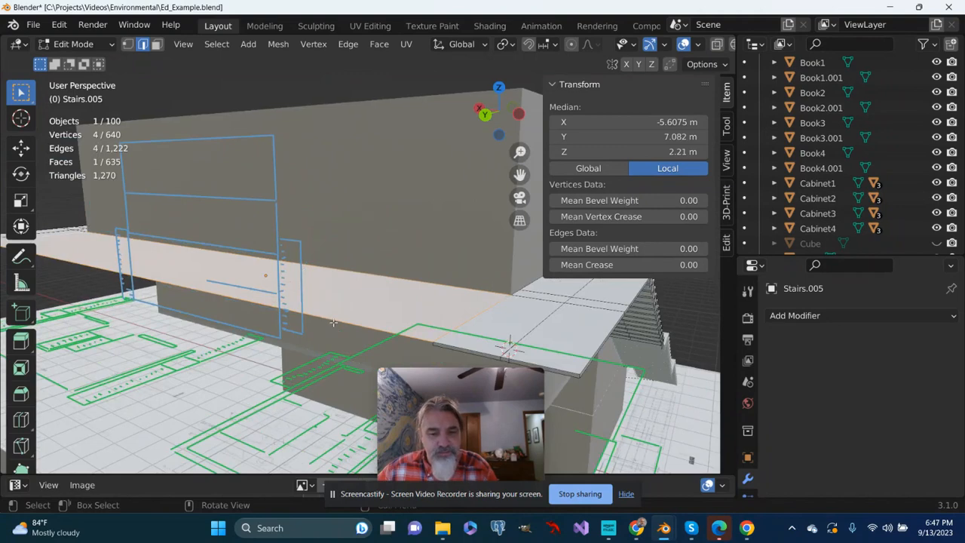
{"action": "mouse_move", "coordinate": [333, 323]}
{"action": "middle_mouse_down"}
{"action": "mouse_move", "coordinate": [344, 312]}
{"action": "mouse_move", "coordinate": [334, 312]}
{"action": "middle_mouse_up"}
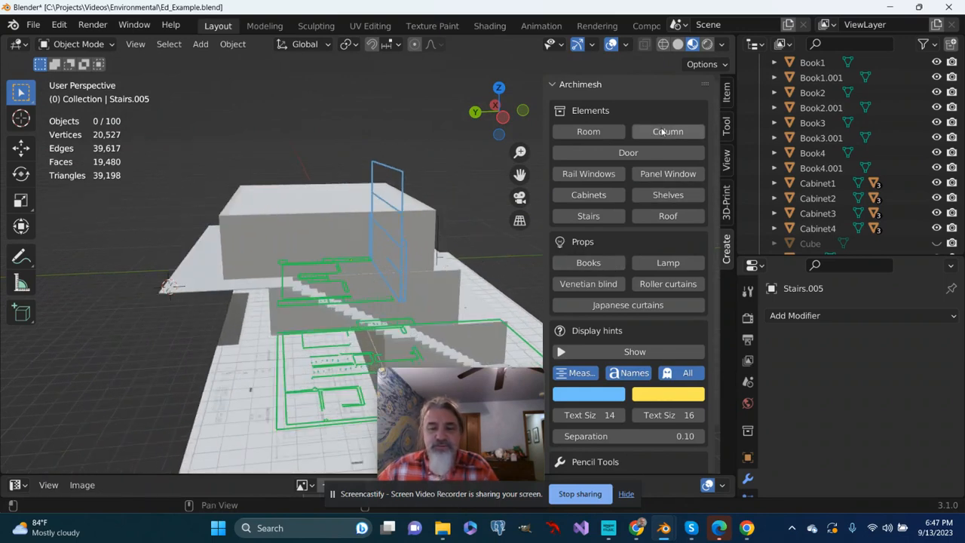
Add a circular Archimesh column at the walkway corner and set its total height to 1.680
{"action": "middle_click_drag", "start_coordinate": [249, 286], "coordinate": [340, 327]}
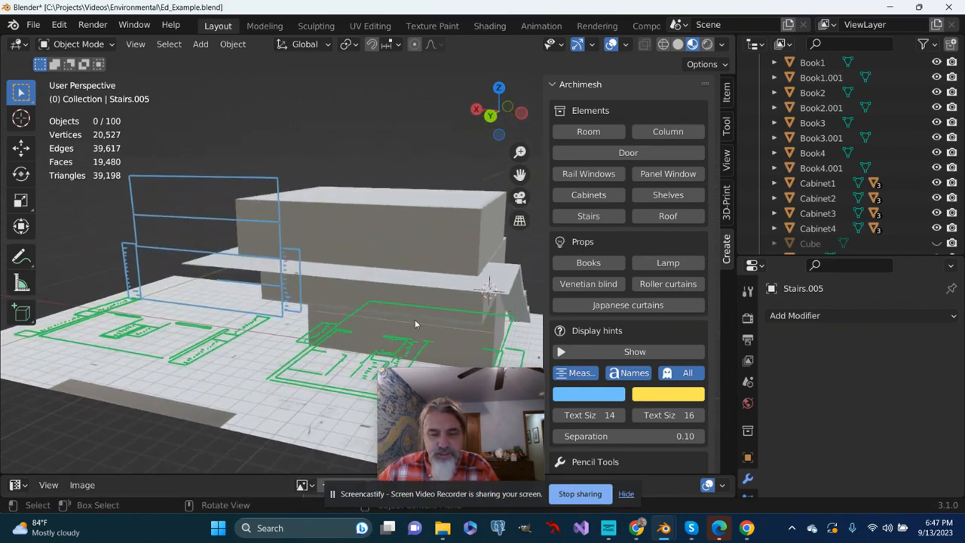
{"action": "left_click", "coordinate": [669, 131]}
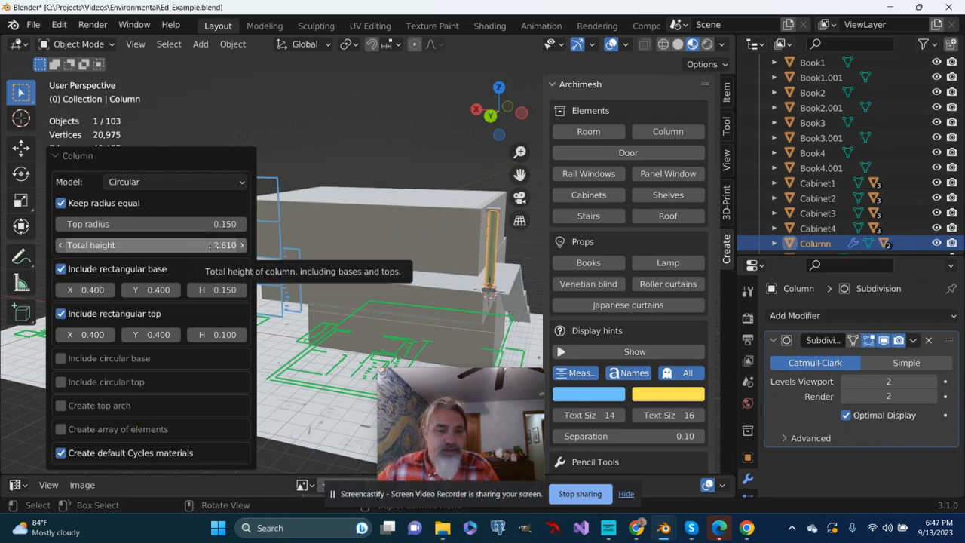
{"action": "left_click_drag", "start_coordinate": [216, 251], "coordinate": [145, 250]}
{"action": "scroll", "coordinate": [500, 258], "scroll_direction": "up", "scroll_amount": 1}
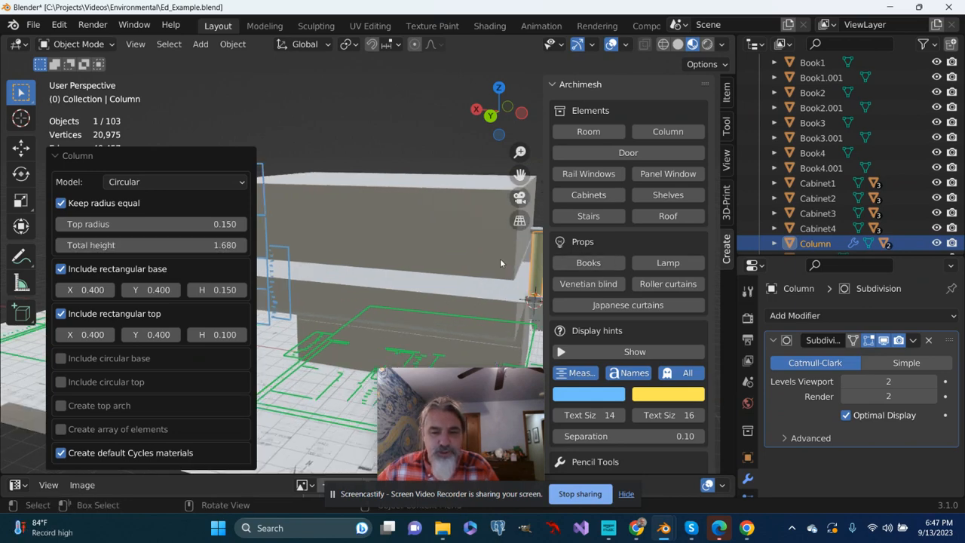
{"action": "scroll", "coordinate": [500, 258], "scroll_direction": "down", "scroll_amount": 1}
{"action": "middle_click_drag", "start_coordinate": [490, 261], "coordinate": [427, 268]}
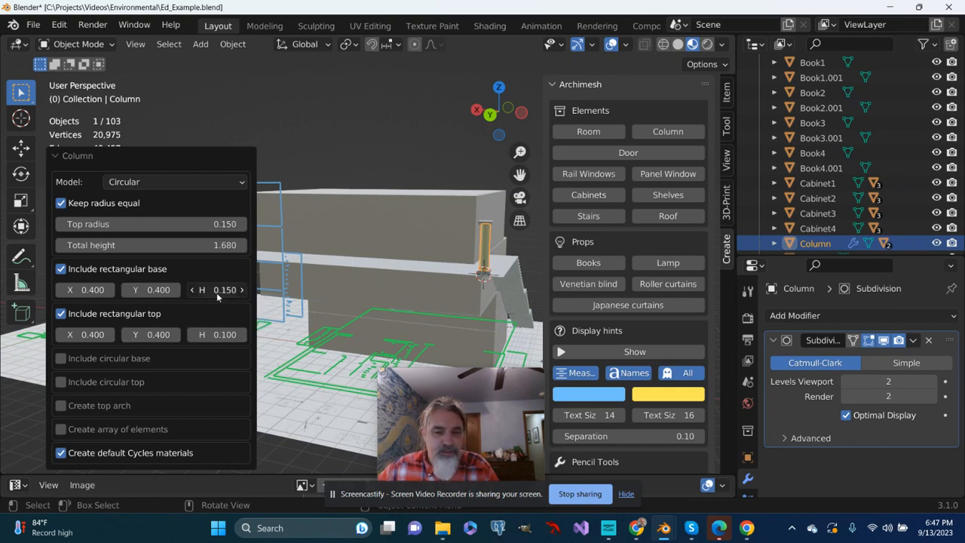
Set the column's rectangular base height to 0.210 and its rectangular top height to 0.200
{"action": "left_click_drag", "start_coordinate": [219, 293], "coordinate": [230, 293]}
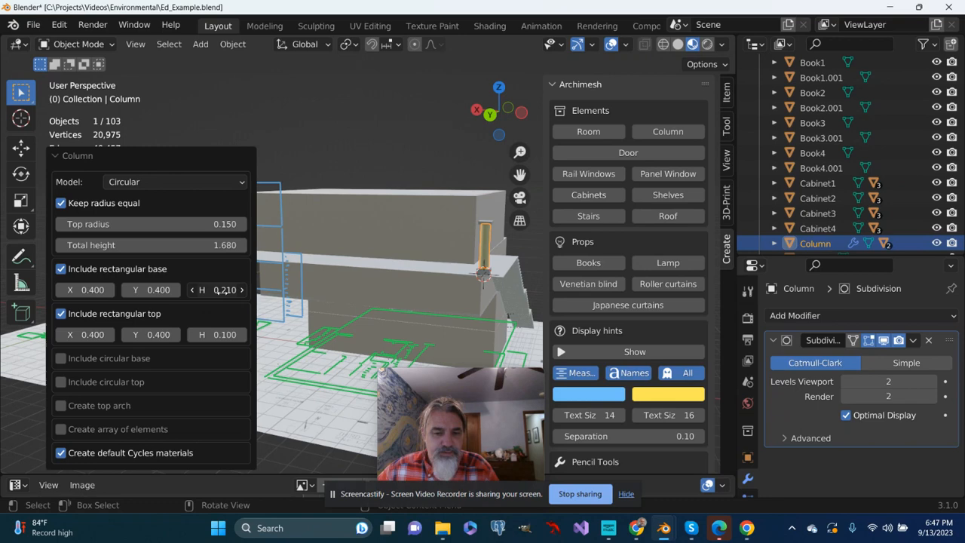
{"action": "left_click_drag", "start_coordinate": [219, 337], "coordinate": [214, 339]}
{"action": "left_click", "coordinate": [214, 334]}
{"action": "type", "text": "0.2"}
{"action": "key", "text": "Return"}
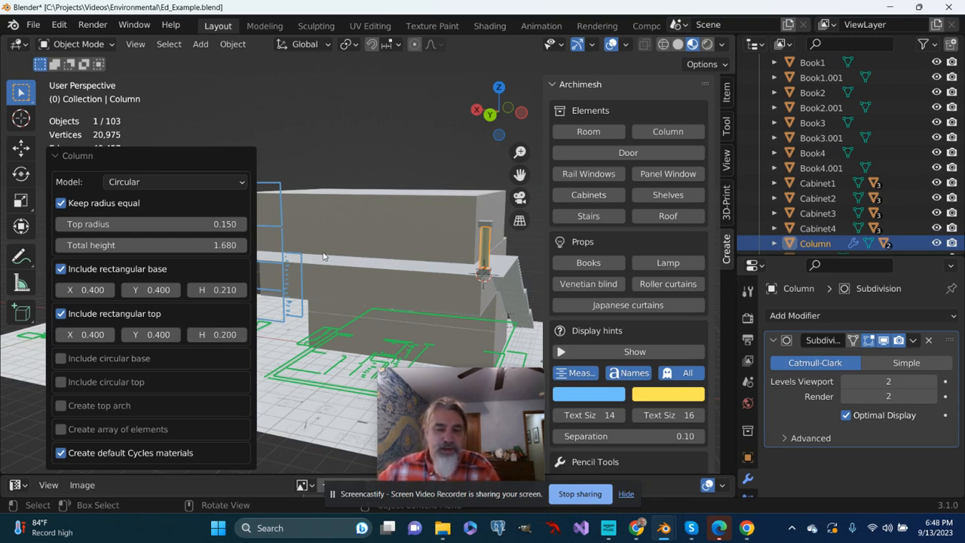
Enable the array of elements and the top arch for the column, and set the arch thickness to 3.06
{"action": "scroll", "coordinate": [354, 229], "scroll_direction": "down", "scroll_amount": 3}
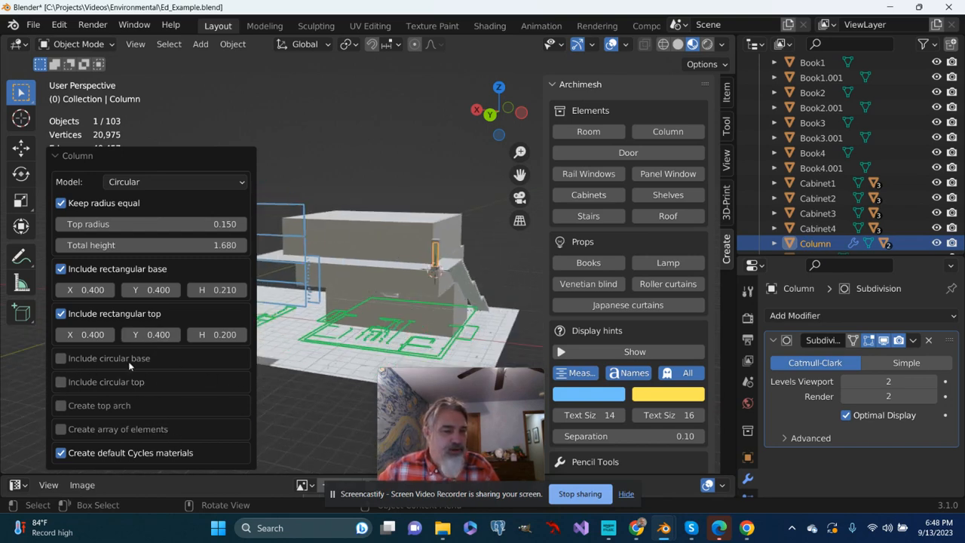
{"action": "left_click", "coordinate": [61, 430]}
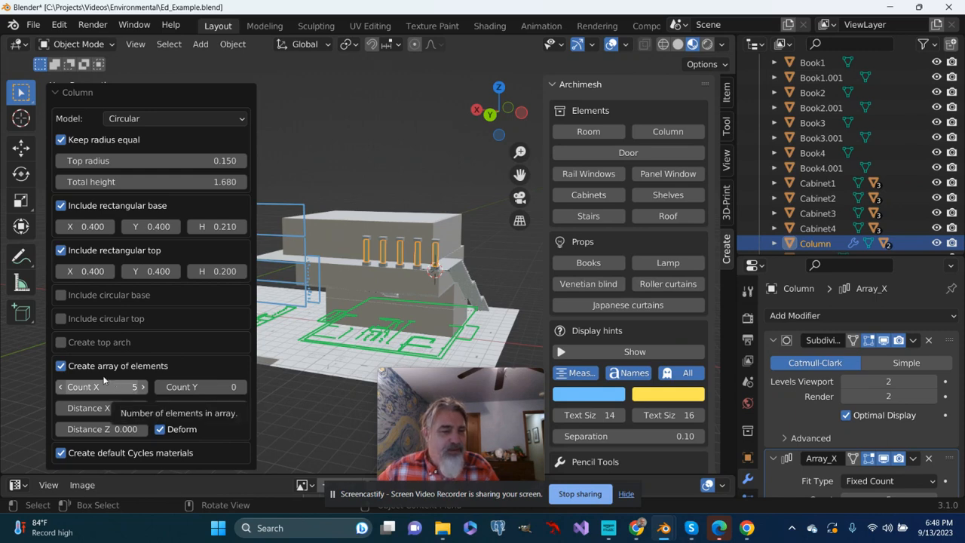
{"action": "left_click", "coordinate": [61, 343]}
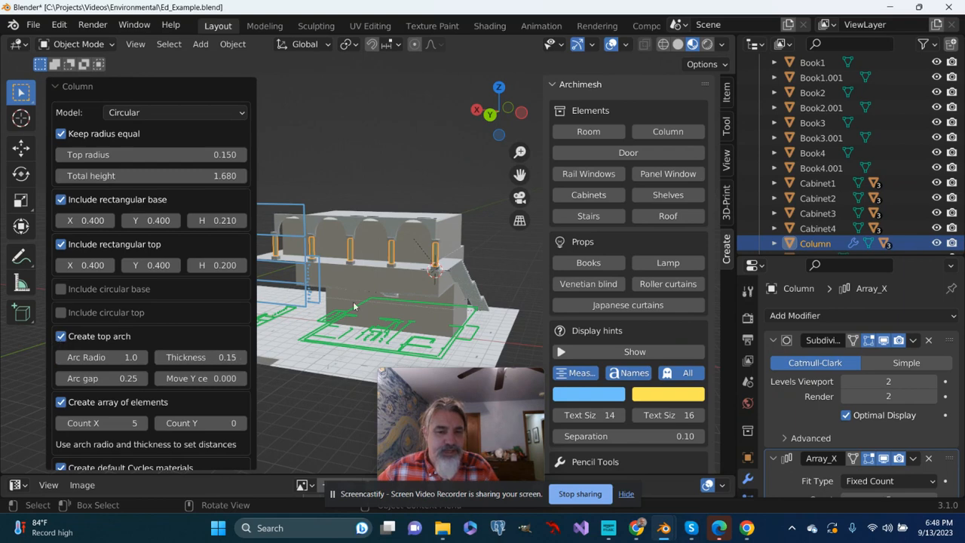
{"action": "middle_click_drag", "start_coordinate": [395, 284], "coordinate": [409, 242]}
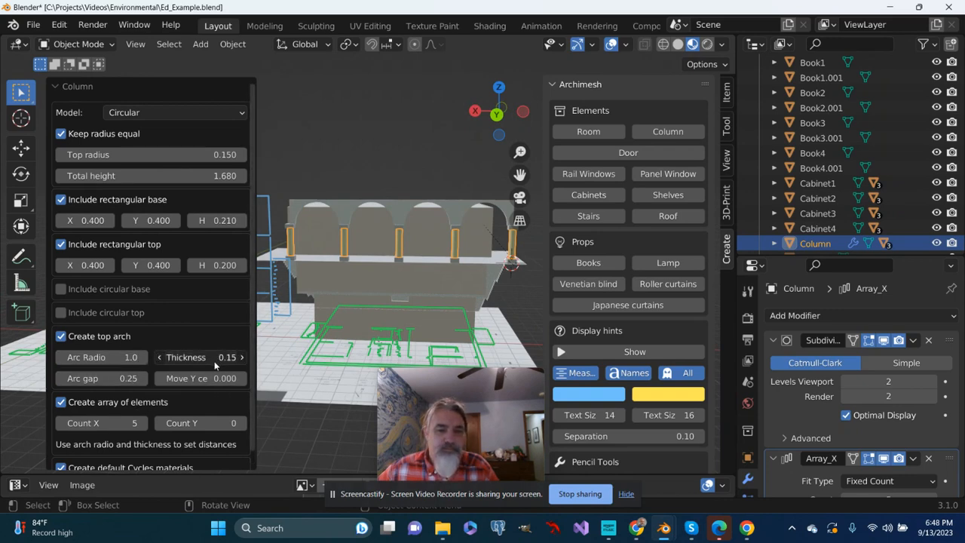
{"action": "left_click_drag", "start_coordinate": [215, 365], "coordinate": [192, 356]}
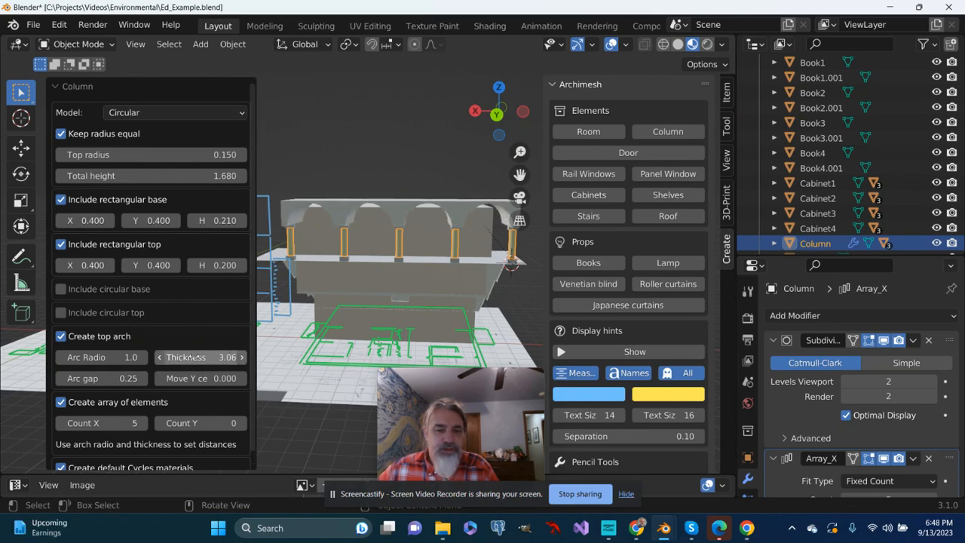
Undo the column creation and add the circular Archimesh column again at the walkway corner with the same settings
{"action": "middle_click_drag", "start_coordinate": [317, 332], "coordinate": [296, 334]}
{"action": "key", "text": "ctrl+z"}
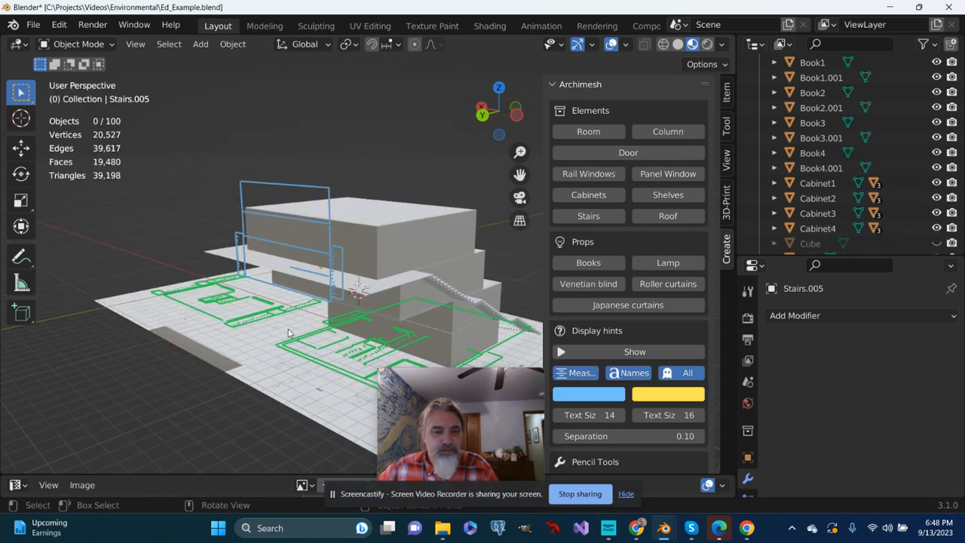
{"action": "middle_click_drag", "start_coordinate": [304, 313], "coordinate": [345, 319]}
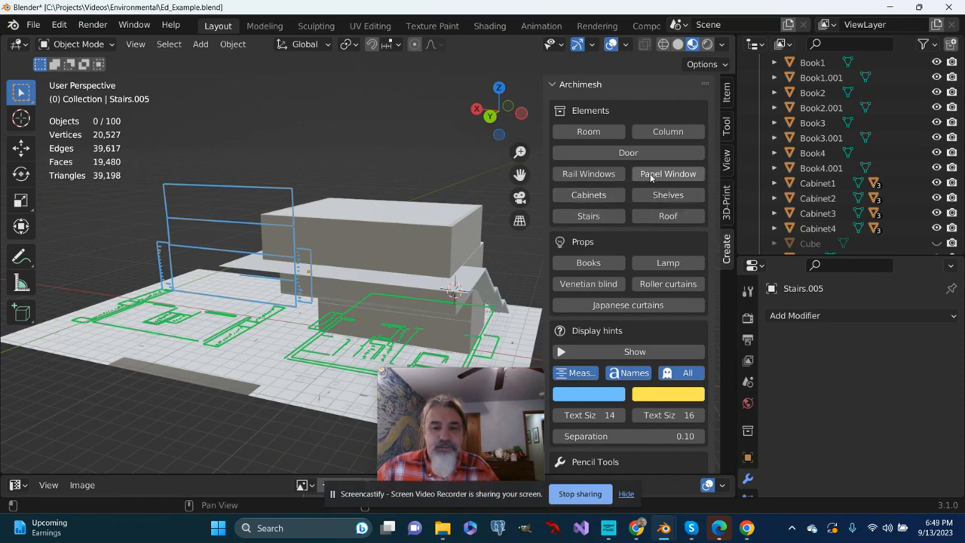
{"action": "left_click", "coordinate": [667, 135]}
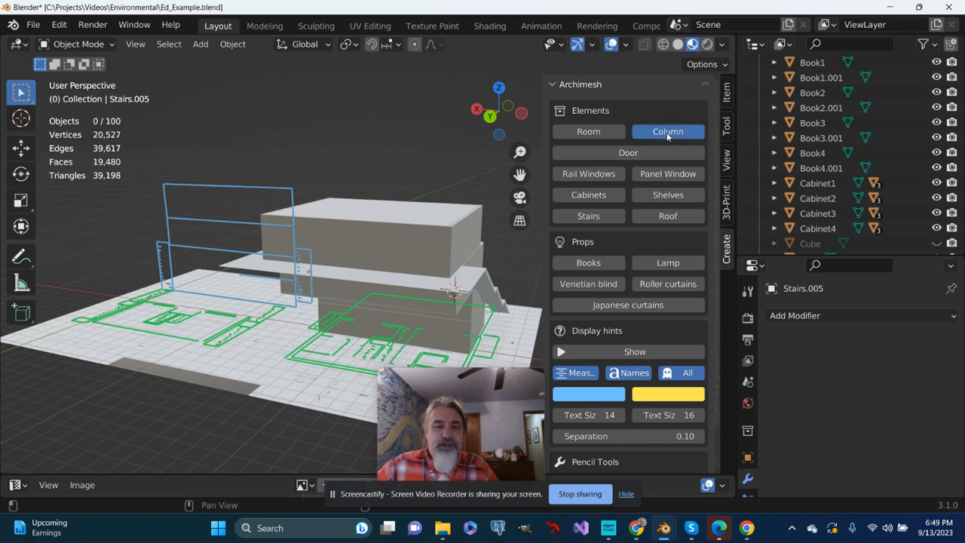
Set the arc radius of the column's top arch to 0.6
{"action": "scroll", "coordinate": [191, 339], "scroll_direction": "down", "scroll_amount": 1}
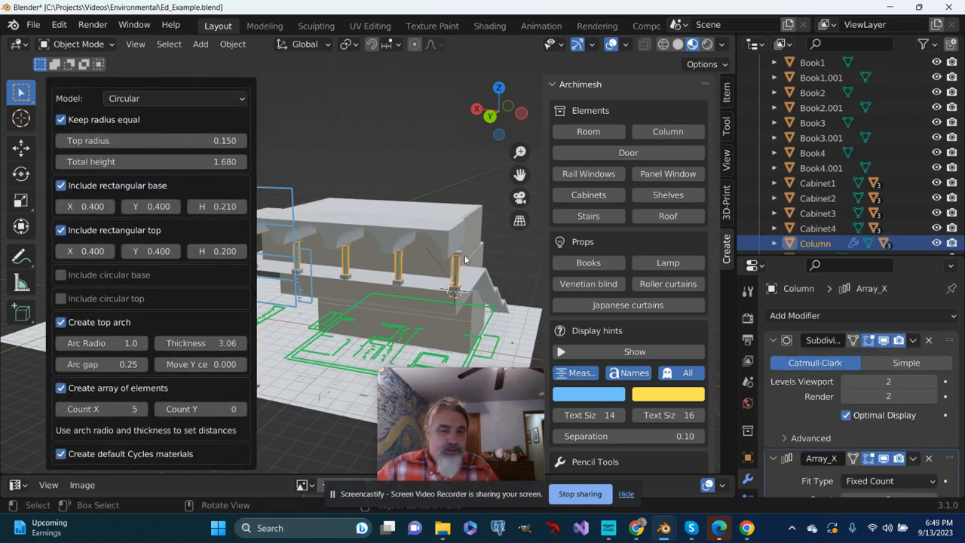
{"action": "middle_click_drag", "start_coordinate": [465, 264], "coordinate": [377, 261]}
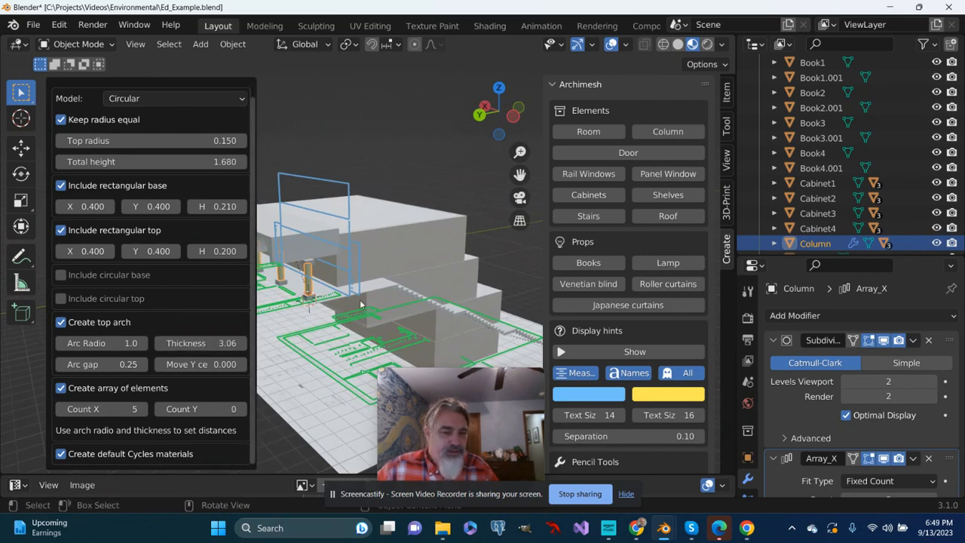
{"action": "middle_click_drag", "start_coordinate": [360, 299], "coordinate": [330, 290]}
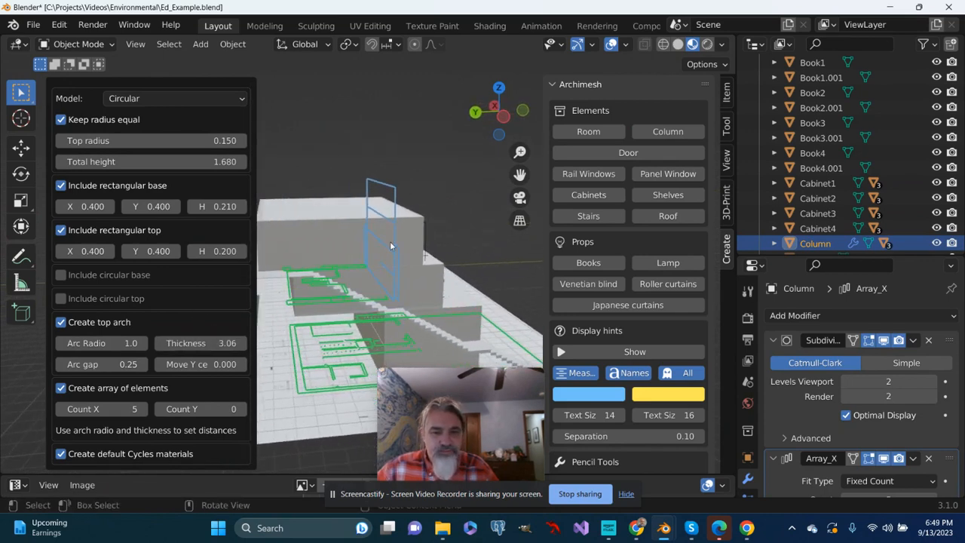
{"action": "left_click_drag", "start_coordinate": [520, 175], "coordinate": [607, 181]}
{"action": "middle_click_drag", "start_coordinate": [455, 209], "coordinate": [328, 238]}
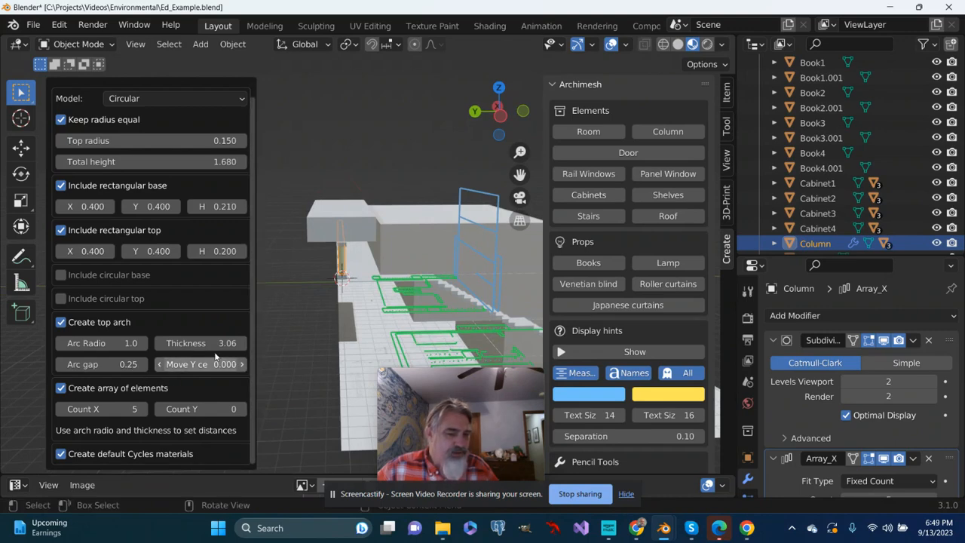
{"action": "middle_click_drag", "start_coordinate": [354, 287], "coordinate": [423, 260]}
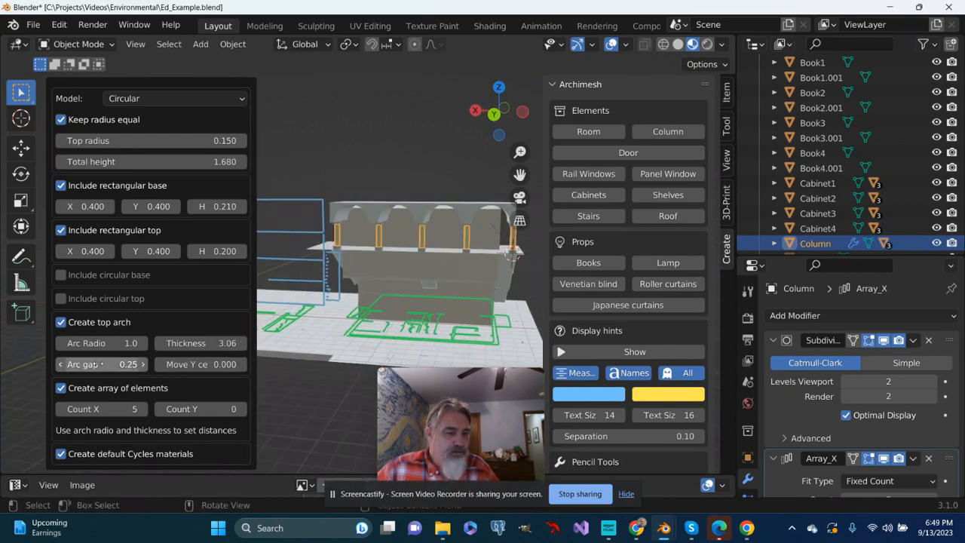
{"action": "left_click_drag", "start_coordinate": [105, 345], "coordinate": [94, 343]}
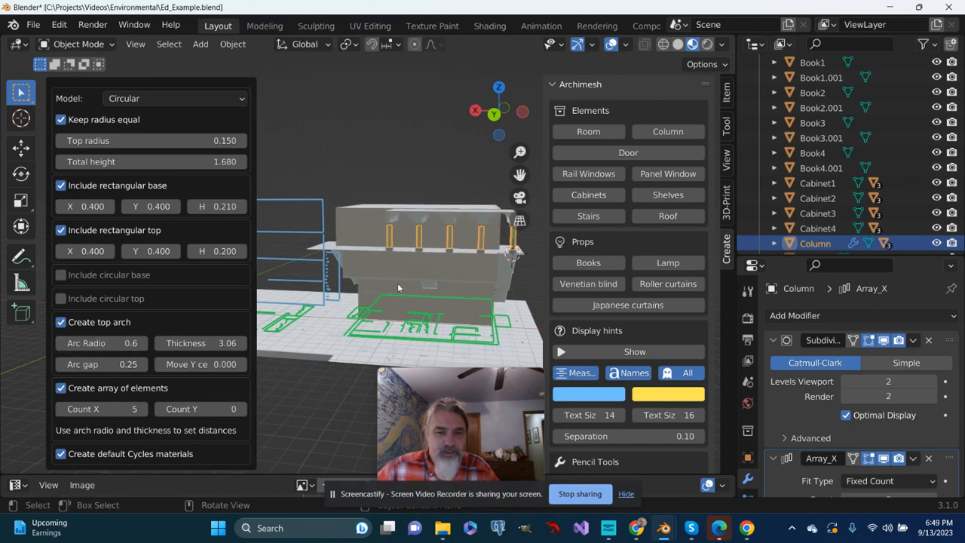
Set the column array's X count to 7 so the colonnade spans the walkway
{"action": "scroll", "coordinate": [398, 288], "scroll_direction": "up", "scroll_amount": 2}
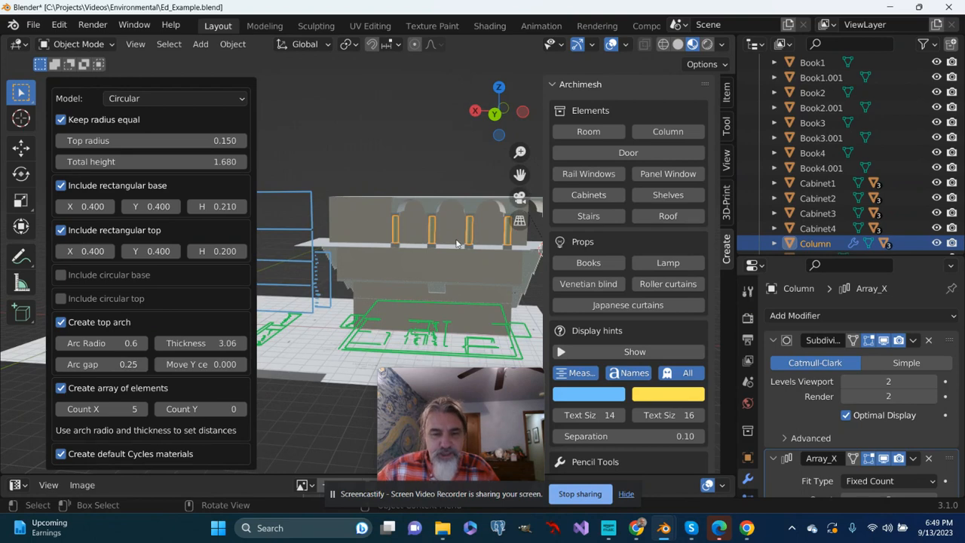
{"action": "mouse_move", "coordinate": [456, 239]}
{"action": "middle_mouse_down"}
{"action": "mouse_move", "coordinate": [446, 236]}
{"action": "mouse_move", "coordinate": [461, 236]}
{"action": "middle_mouse_up"}
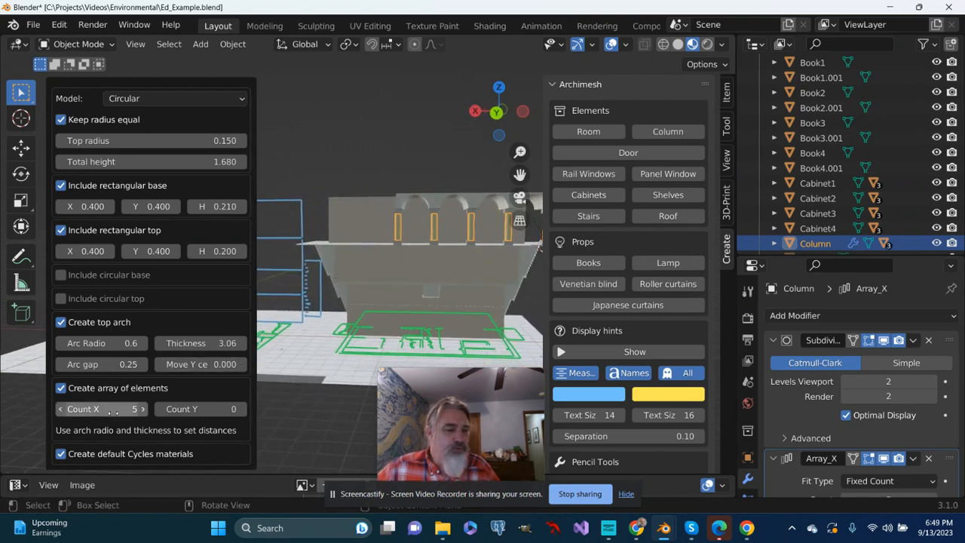
{"action": "left_click", "coordinate": [143, 409]}
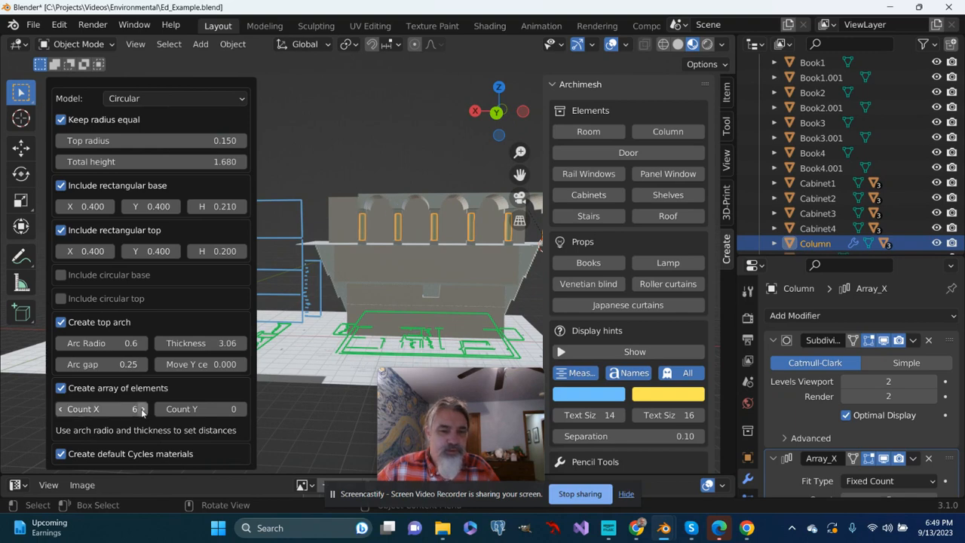
{"action": "left_click", "coordinate": [143, 409]}
{"action": "mouse_move", "coordinate": [388, 341]}
{"action": "middle_mouse_down"}
{"action": "mouse_move", "coordinate": [271, 325]}
{"action": "mouse_move", "coordinate": [285, 315]}
{"action": "mouse_move", "coordinate": [396, 305]}
{"action": "mouse_move", "coordinate": [336, 291]}
{"action": "middle_mouse_up"}
{"action": "scroll", "coordinate": [372, 285], "scroll_direction": "up", "scroll_amount": 1}
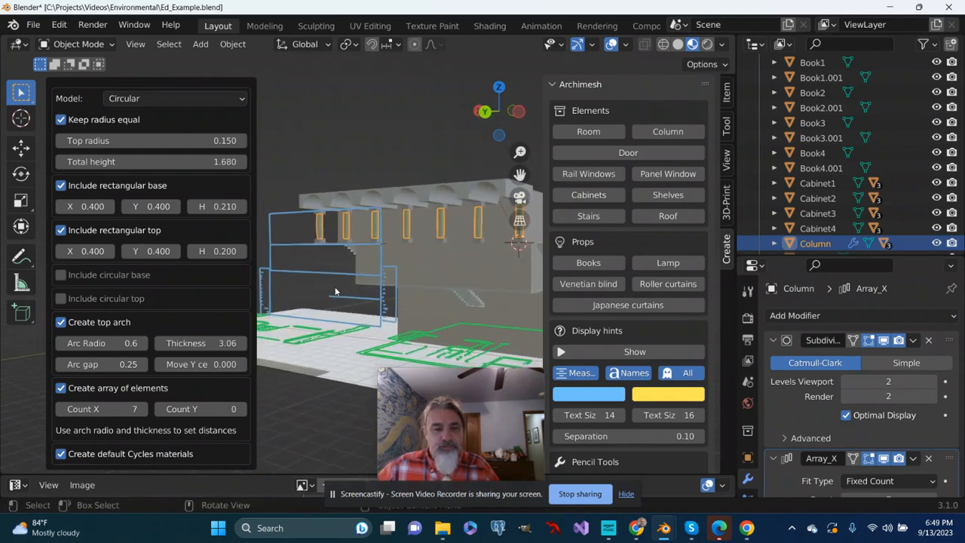
Select the arch block above the columns and move it about -0.52 m along Y, toward the building
{"action": "left_click", "coordinate": [330, 118]}
{"action": "middle_click_drag", "start_coordinate": [369, 154], "coordinate": [304, 210]}
{"action": "scroll", "coordinate": [307, 230], "scroll_direction": "up", "scroll_amount": 1}
{"action": "left_click", "coordinate": [307, 205]}
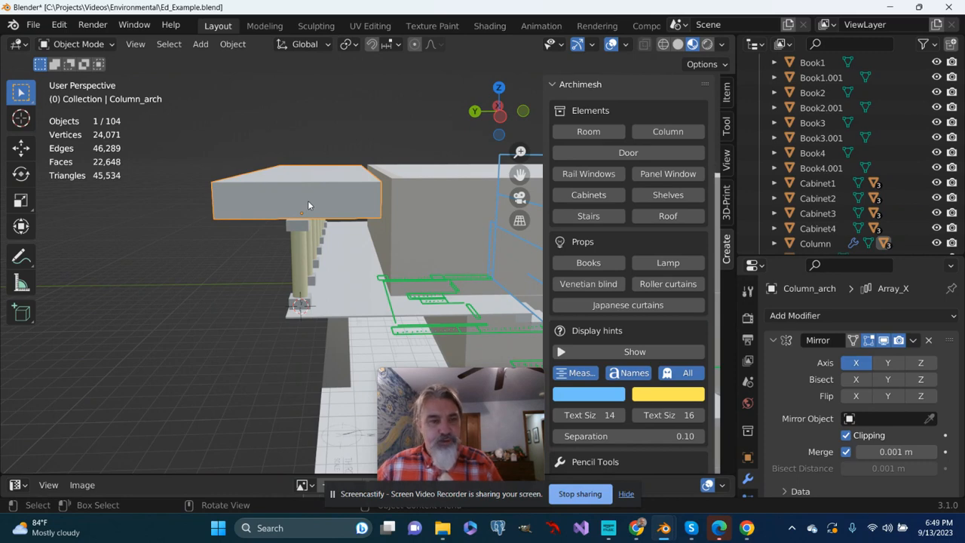
{"action": "key", "text": "g"}
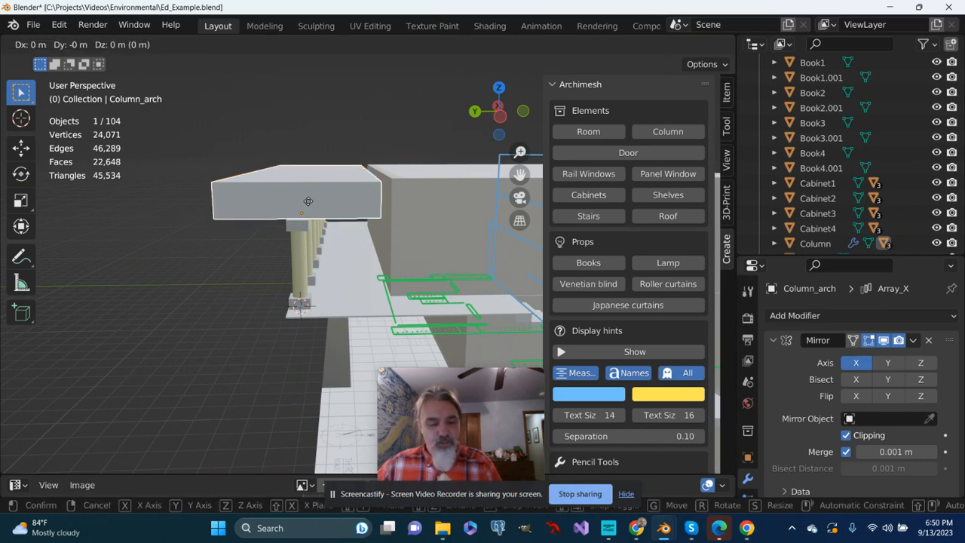
{"action": "key", "text": "y"}
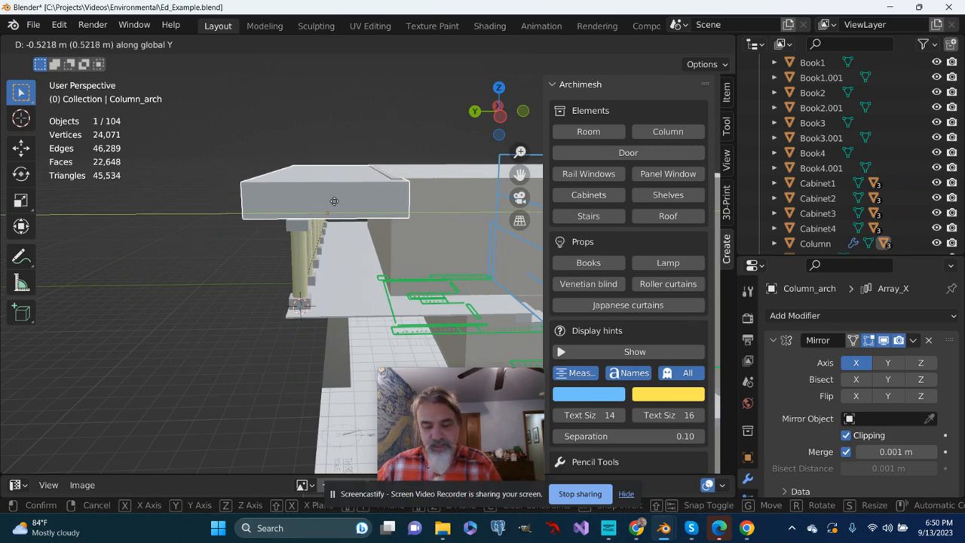
{"action": "left_click", "coordinate": [334, 200]}
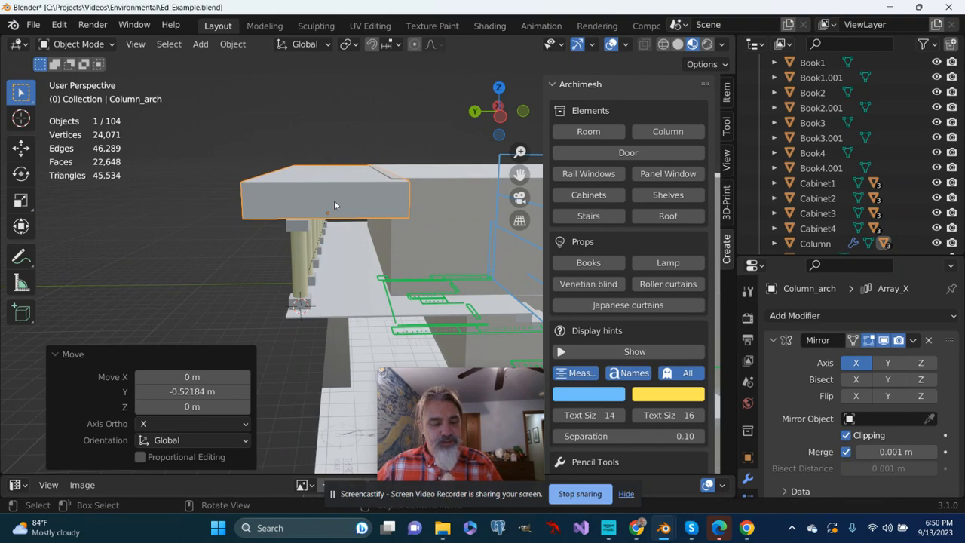
Scale the arch block to about 0.706 along Y and move it about -0.18 m along Y
{"action": "key", "text": "s"}
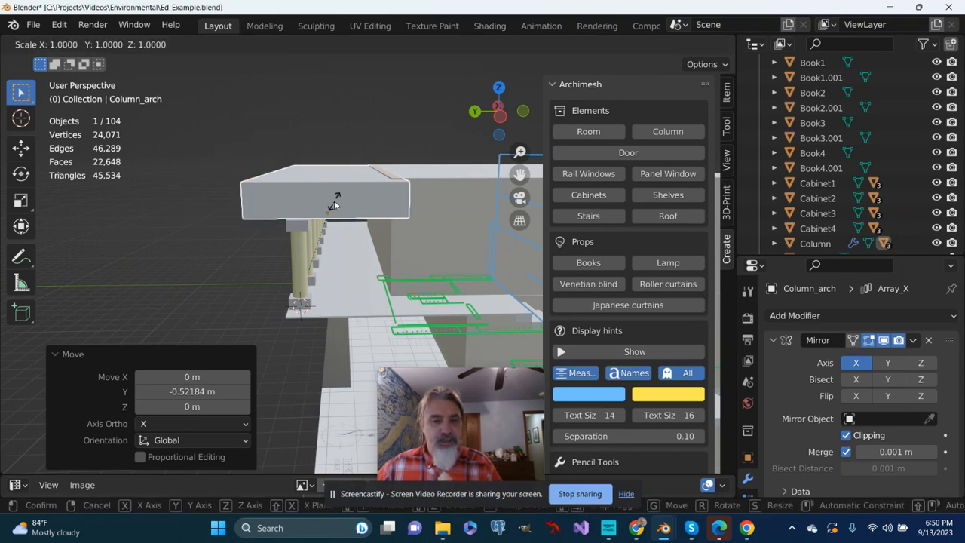
{"action": "key", "text": "y"}
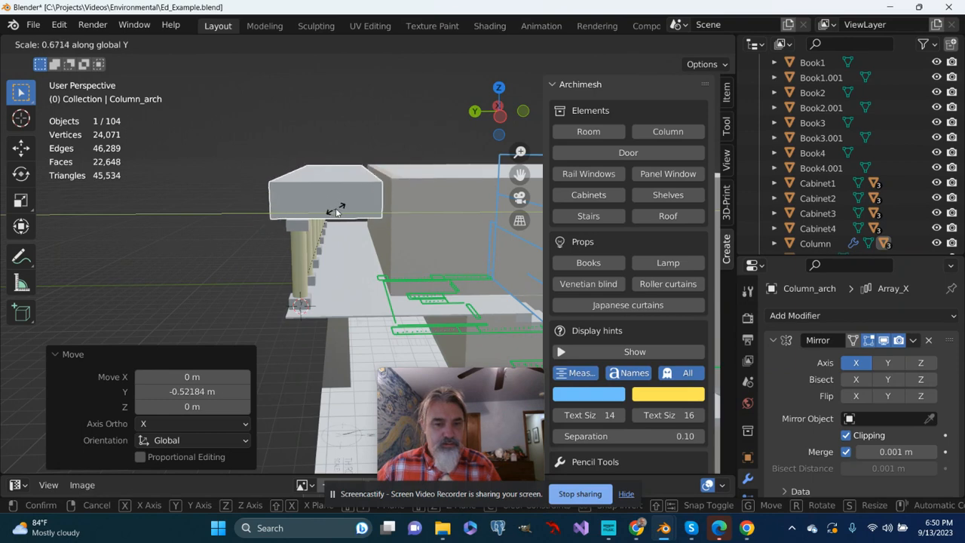
{"action": "left_click", "coordinate": [341, 226]}
{"action": "mouse_move", "coordinate": [342, 228]}
{"action": "middle_mouse_down"}
{"action": "mouse_move", "coordinate": [355, 230]}
{"action": "mouse_move", "coordinate": [332, 229]}
{"action": "middle_mouse_up"}
{"action": "key", "text": "g"}
{"action": "key", "text": "y"}
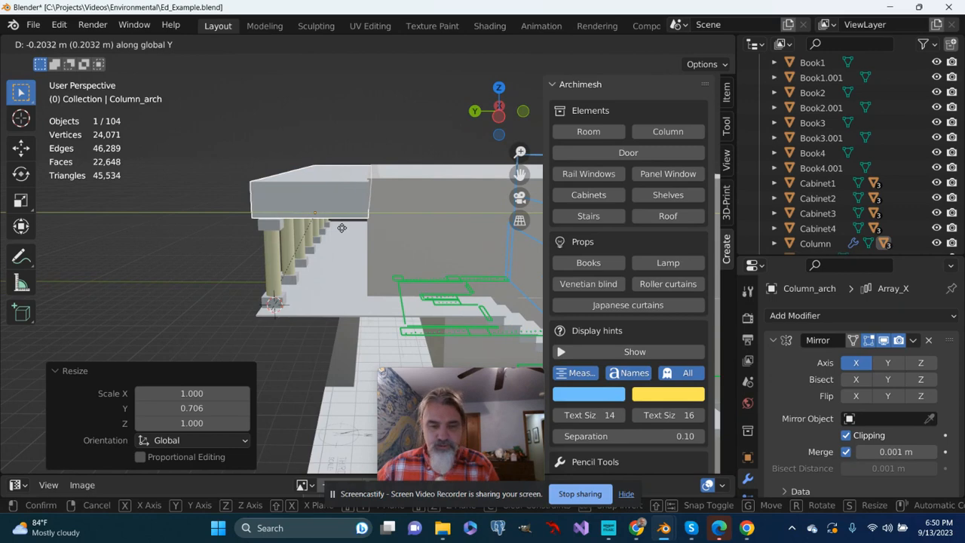
{"action": "left_click", "coordinate": [340, 231]}
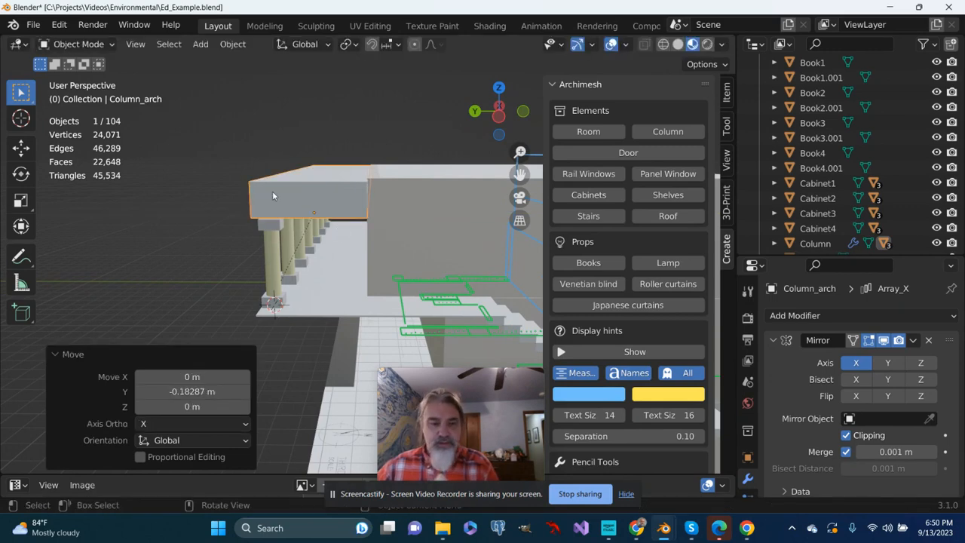
Turn on X-ray display and add the columns to the selection together with the arch block
{"action": "middle_click_drag", "start_coordinate": [339, 231], "coordinate": [202, 236]}
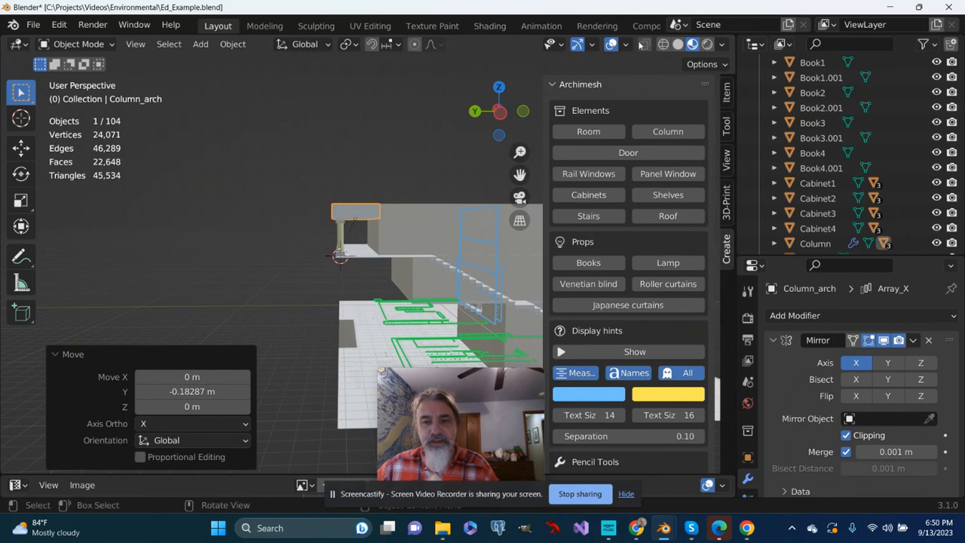
{"action": "left_click", "coordinate": [645, 45]}
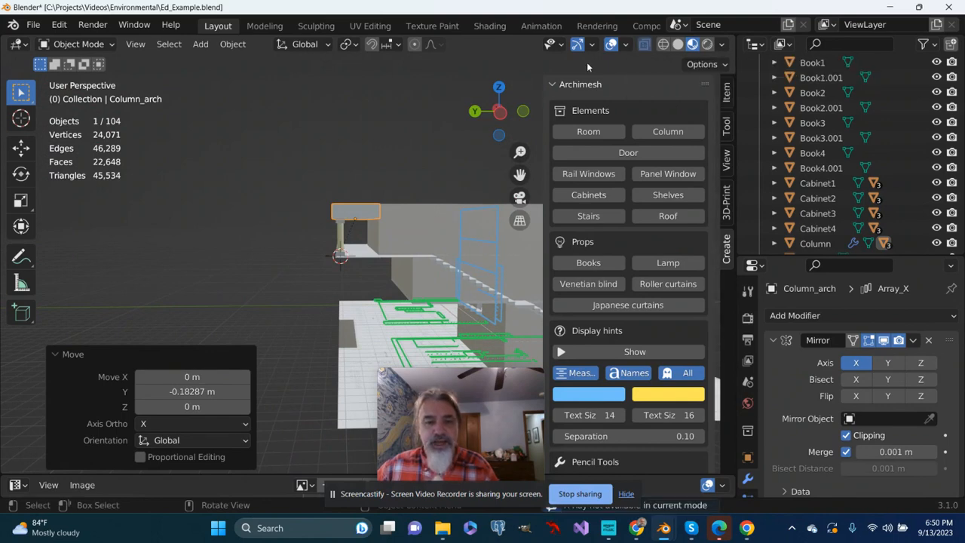
{"action": "left_click", "coordinate": [352, 236], "text": "shift"}
{"action": "middle_click_drag", "start_coordinate": [353, 236], "coordinate": [495, 200]}
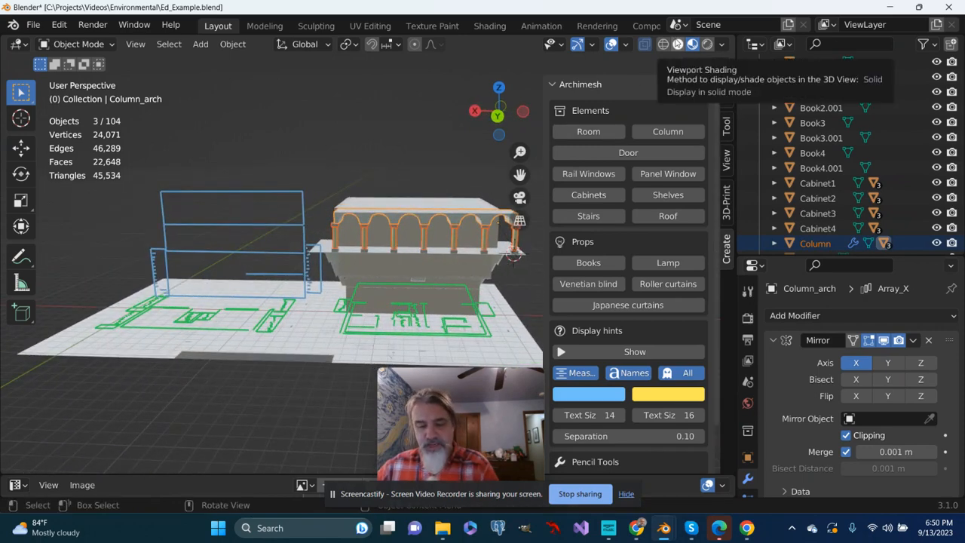
Move the selected columns and arch about 0.38 m along X in the top orthographic view
{"action": "key", "text": "KP_7"}
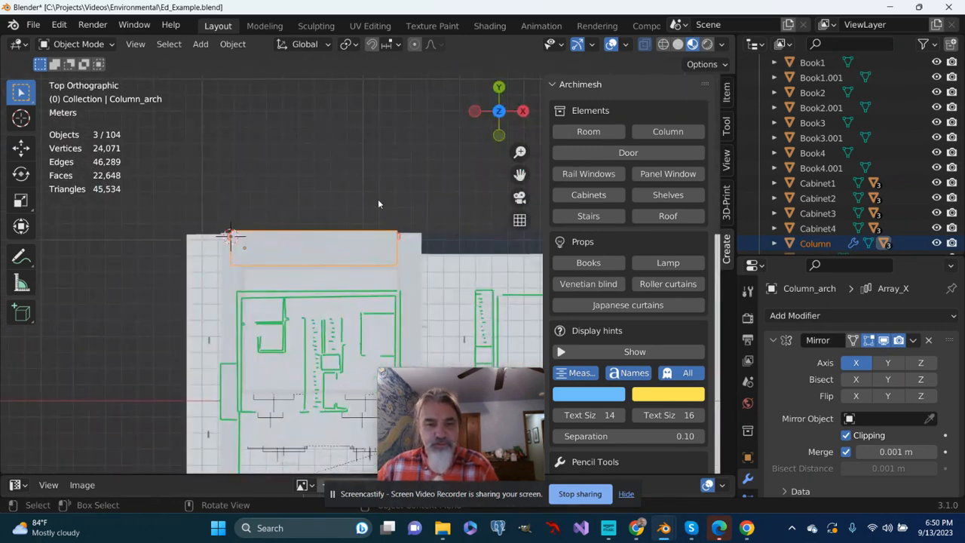
{"action": "scroll", "coordinate": [365, 217], "scroll_direction": "up", "scroll_amount": 3}
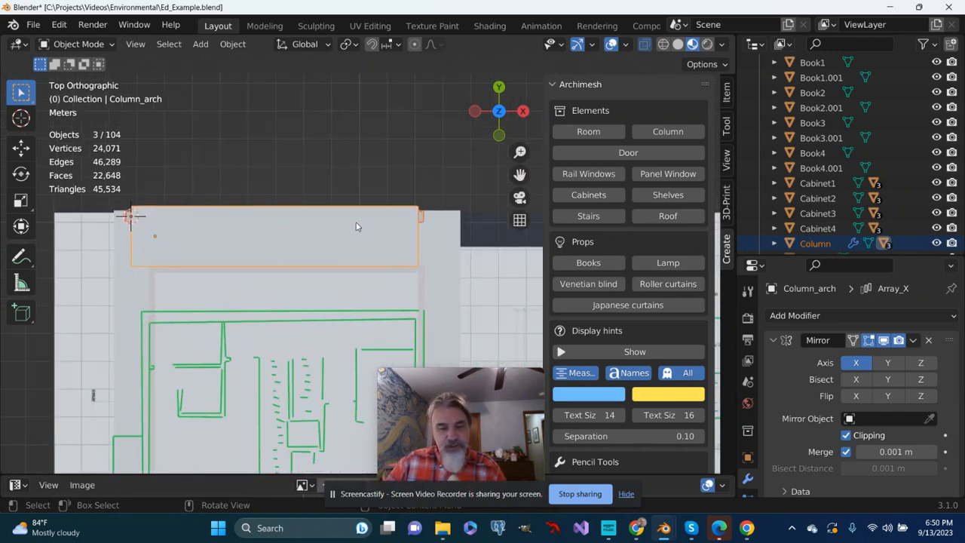
{"action": "key", "text": "g"}
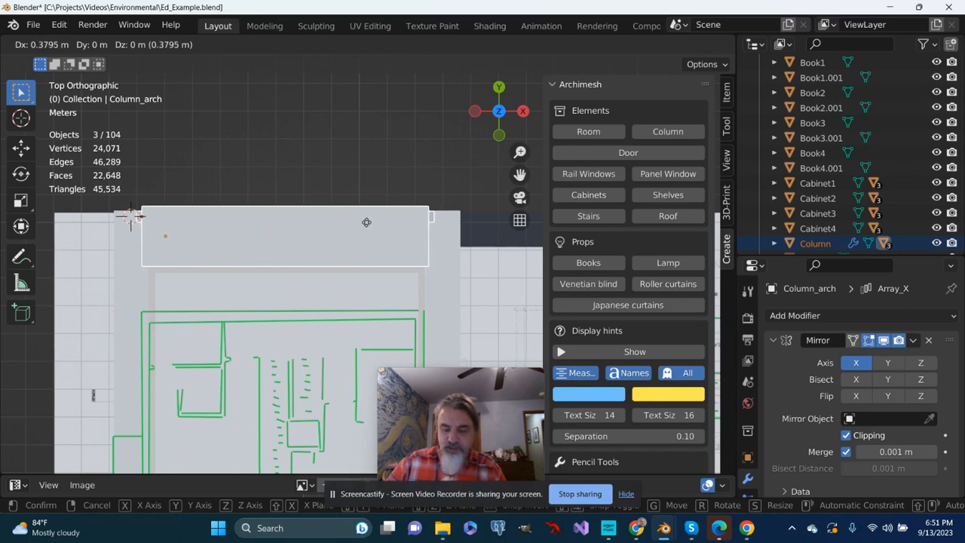
{"action": "left_click", "coordinate": [366, 222]}
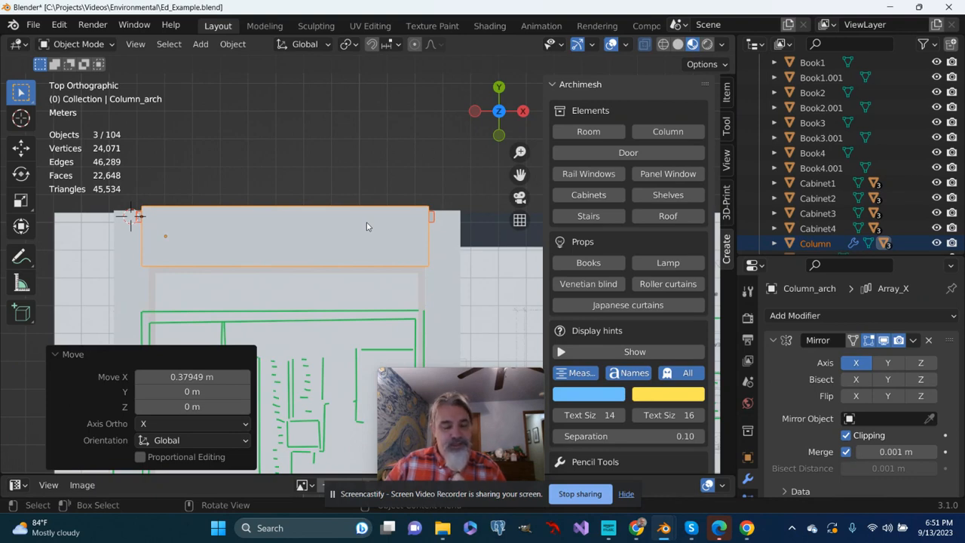
Scale the columns and arch uniformly to about 0.97 and move them about 0.2 m along X to centre them on the building
{"action": "key", "text": "s"}
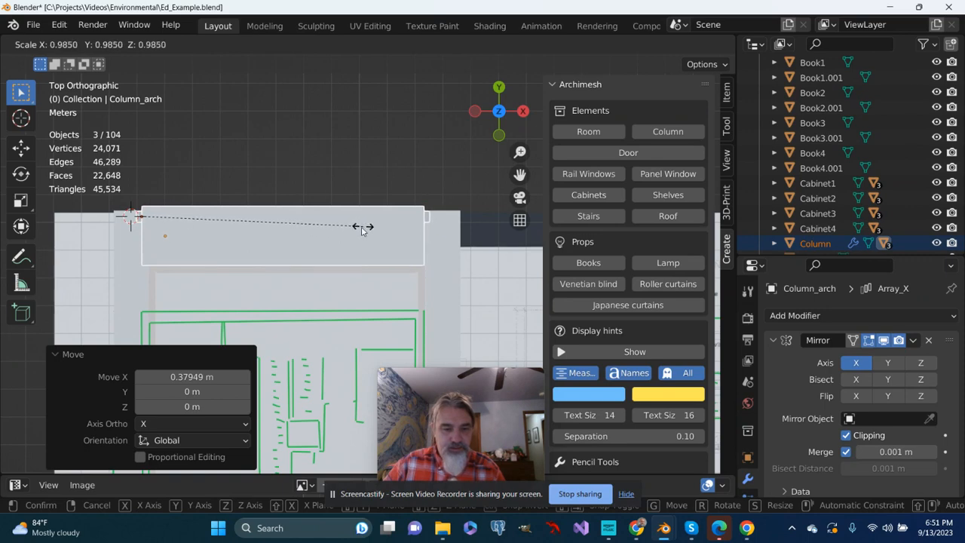
{"action": "left_click", "coordinate": [360, 231]}
{"action": "key", "text": "g"}
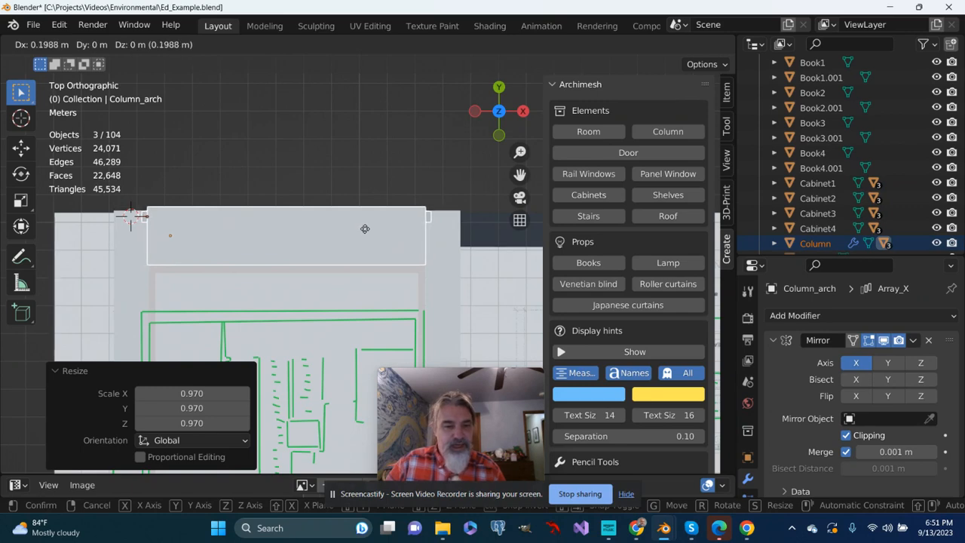
{"action": "left_click", "coordinate": [365, 228]}
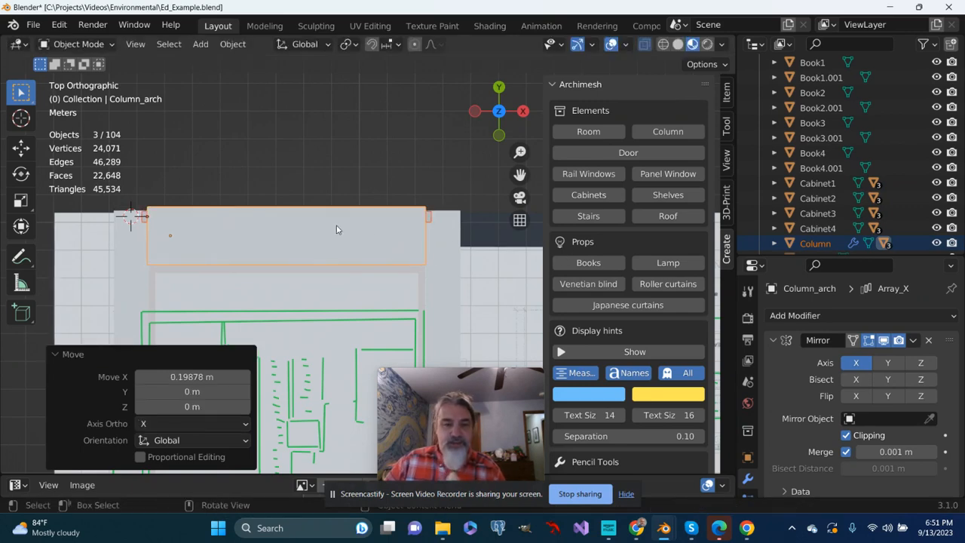
{"action": "scroll", "coordinate": [317, 217], "scroll_direction": "up", "scroll_amount": 2}
{"action": "middle_click_drag", "start_coordinate": [316, 217], "coordinate": [449, 142]}
{"action": "scroll", "coordinate": [343, 226], "scroll_direction": "down", "scroll_amount": 3}
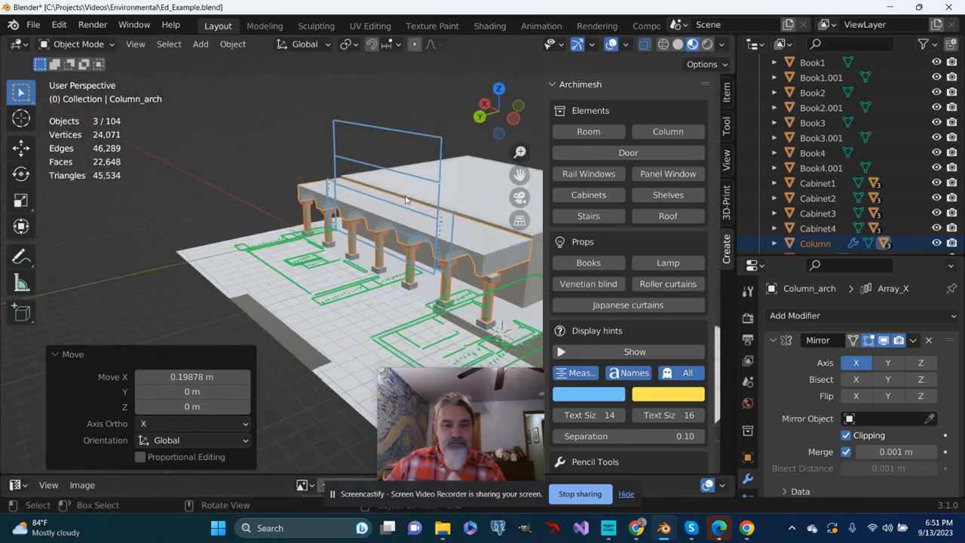
{"action": "middle_click_drag", "start_coordinate": [341, 227], "coordinate": [389, 196]}
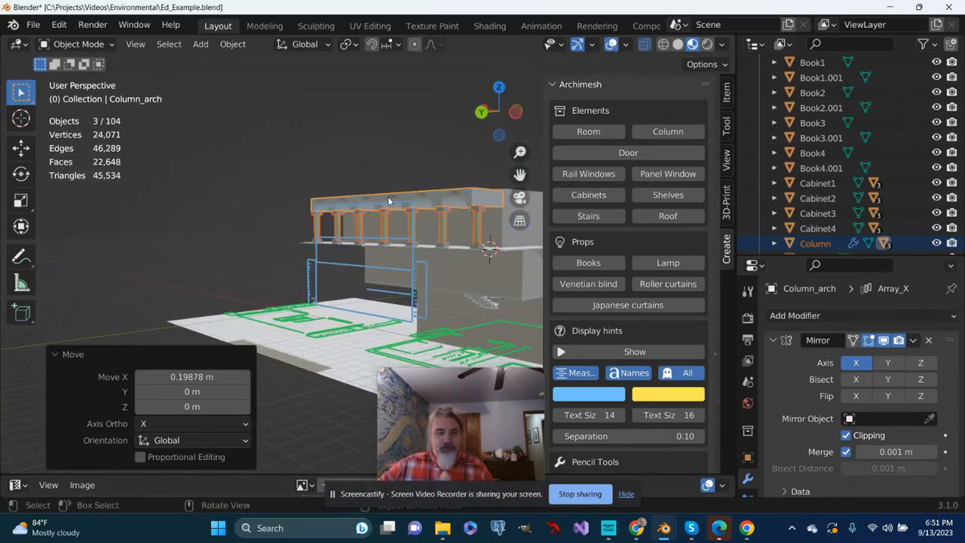